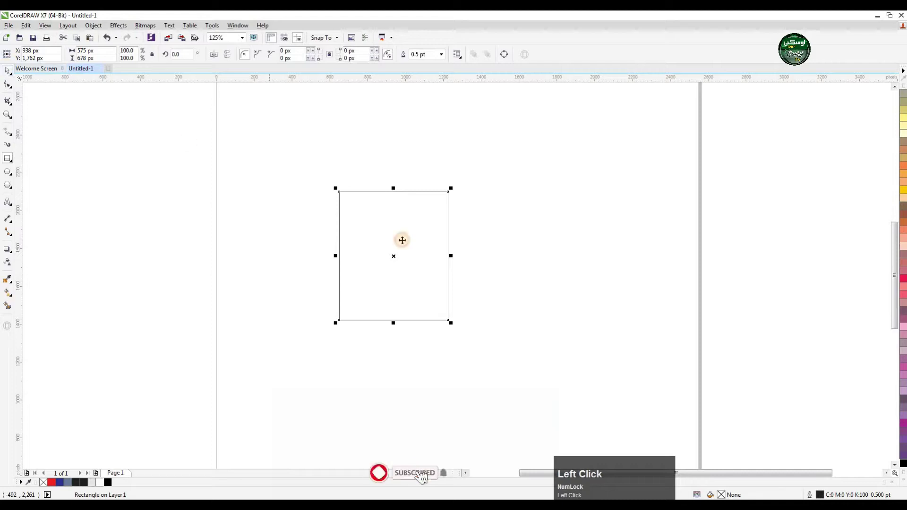
# Round the rectangle's two upper corners to about 288 px and enlarge the shape about its center to about 825 by 972 px.
pyautogui.click(7, 85)
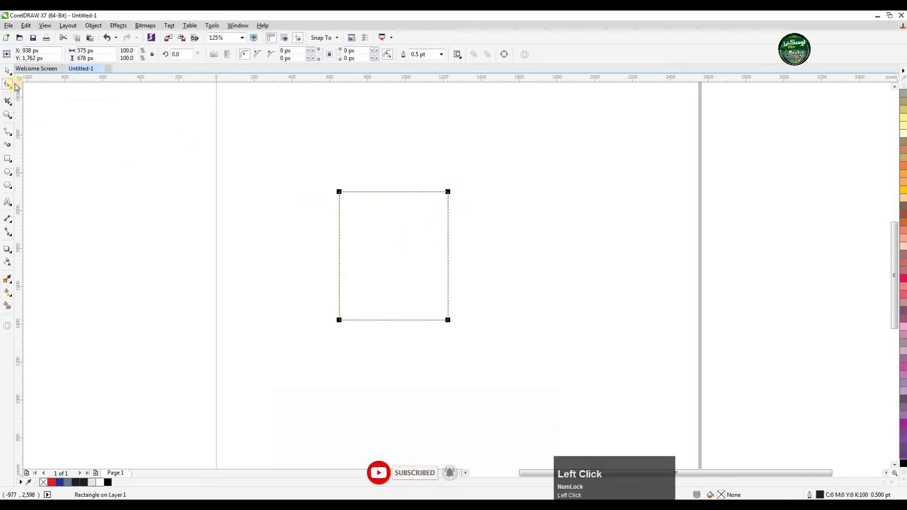
pyautogui.moveTo(339, 193); pyautogui.dragTo(313, 202)
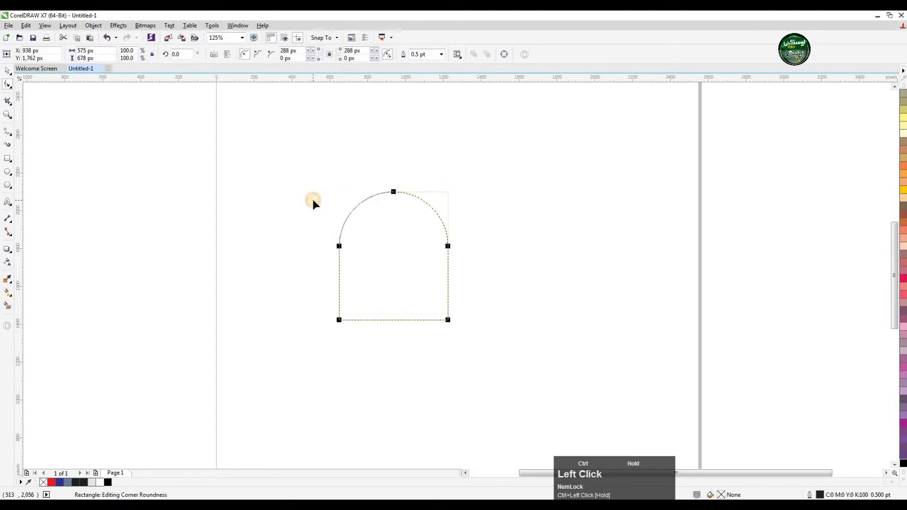
pyautogui.click(9, 72)
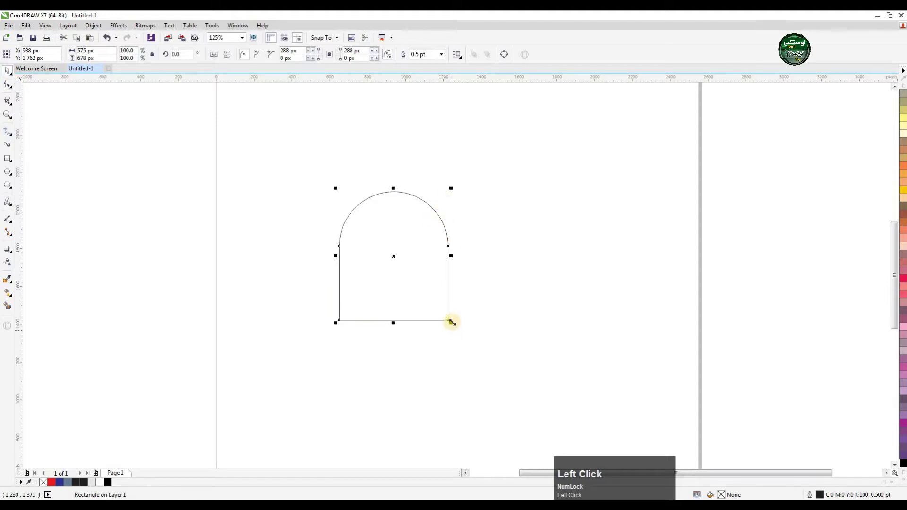
pyautogui.moveTo(451, 323); pyautogui.dragTo(474, 351)
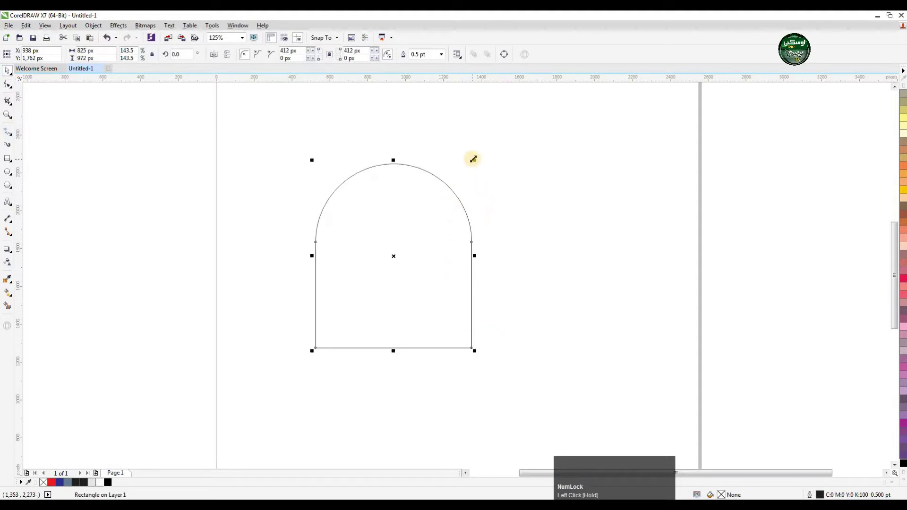
# Make a smaller concentric copy of the arch about 545 px wide and extend its base downward to about 660 px height.
pyautogui.moveTo(474, 159); pyautogui.dragTo(447, 184)
pyautogui.rightClick(447, 184)
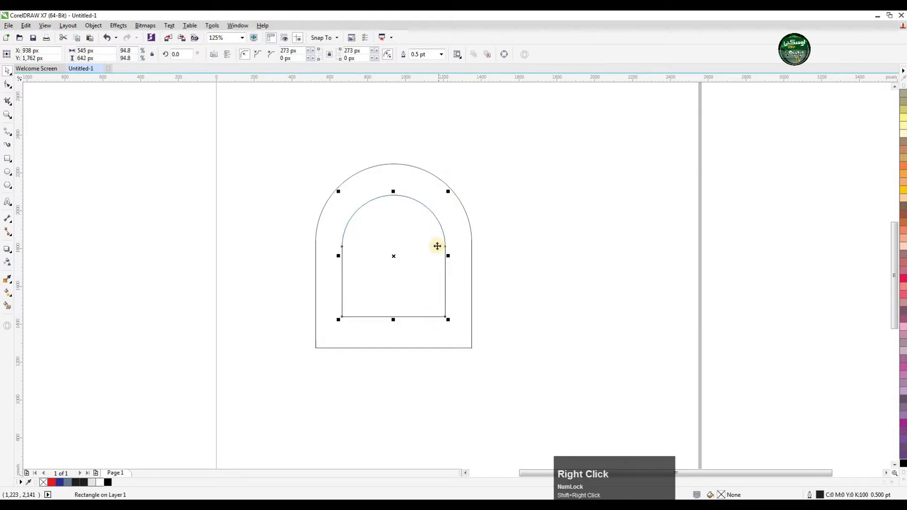
pyautogui.scroll(2, 382, 324)
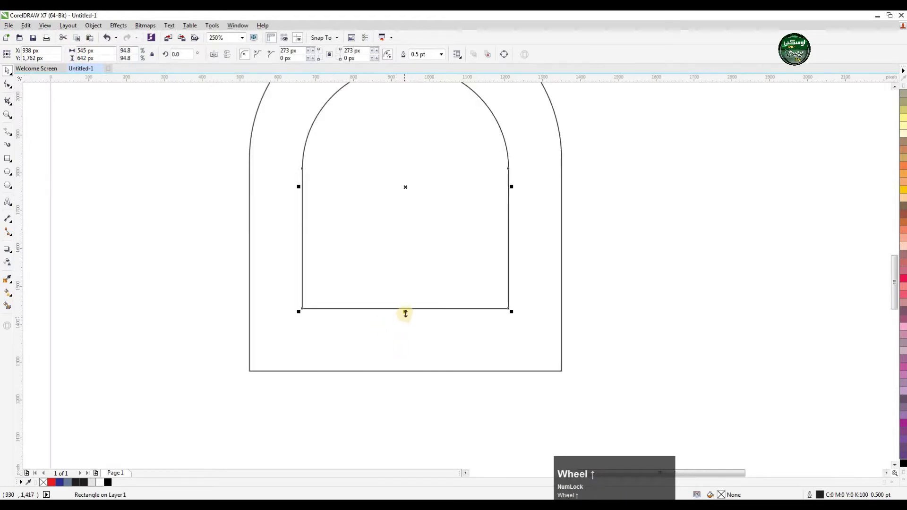
pyautogui.moveTo(405, 313); pyautogui.dragTo(405, 318)
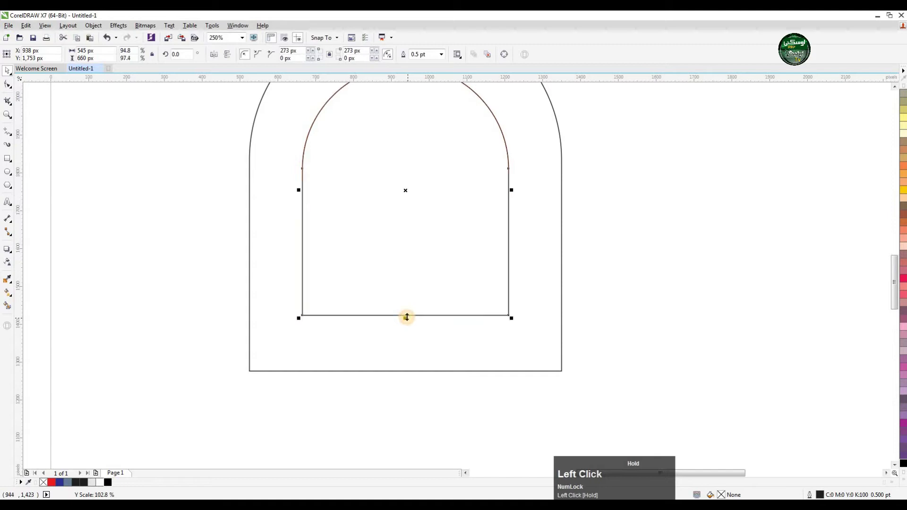
pyautogui.scroll(-4, 418, 304)
pyautogui.scroll(2, 425, 269)
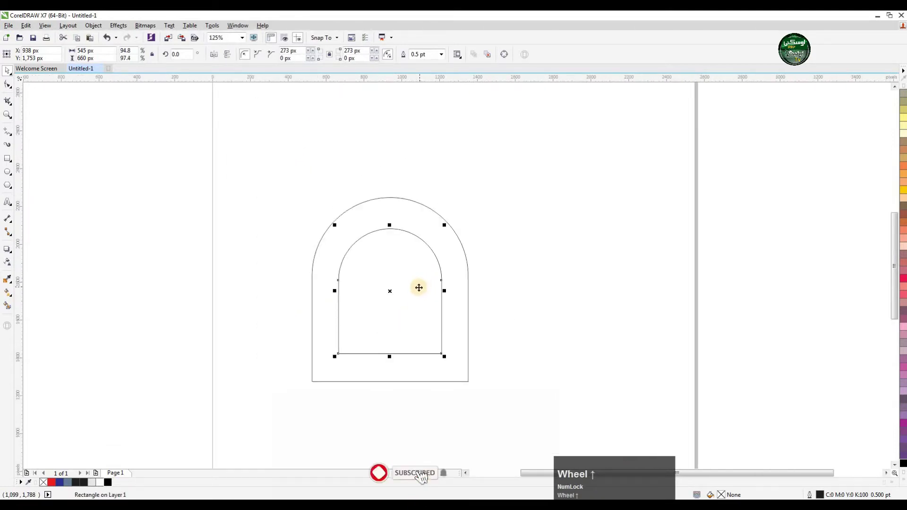
# Try to align the inner and outer arches by their centers.
pyautogui.keyDown('shift'); pyautogui.click(455, 317); pyautogui.keyUp('shift')
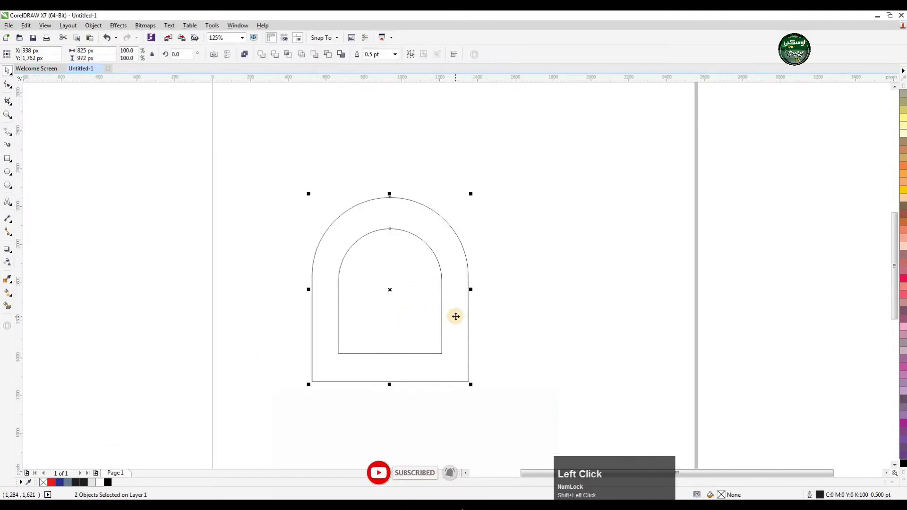
pyautogui.press('c')
pyautogui.press('e')
pyautogui.click(508, 267)
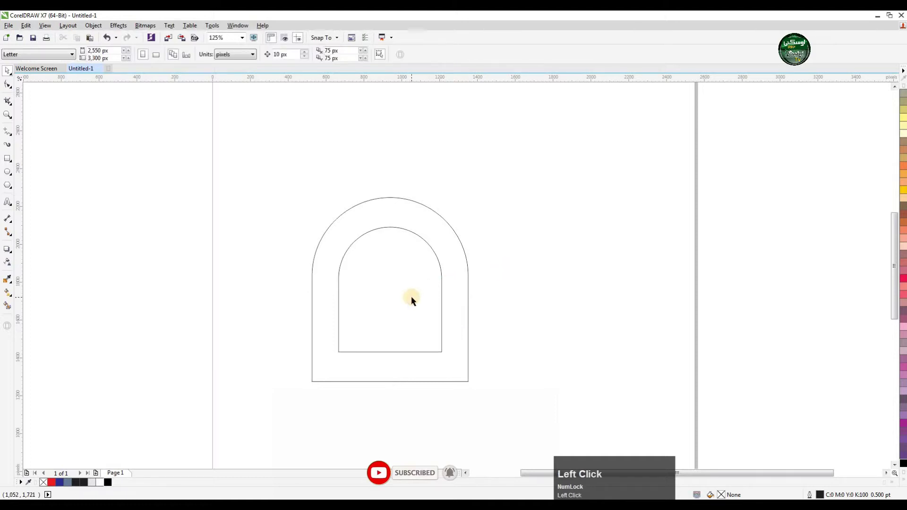
pyautogui.hotkey('ctrl', 'z')
# Trim the outer arch with the inner arch, leaving the inner shape in place.
pyautogui.click(504, 282)
pyautogui.moveTo(519, 167); pyautogui.dragTo(242, 414)
pyautogui.click(446, 278)
pyautogui.moveTo(504, 175); pyautogui.dragTo(378, 314)
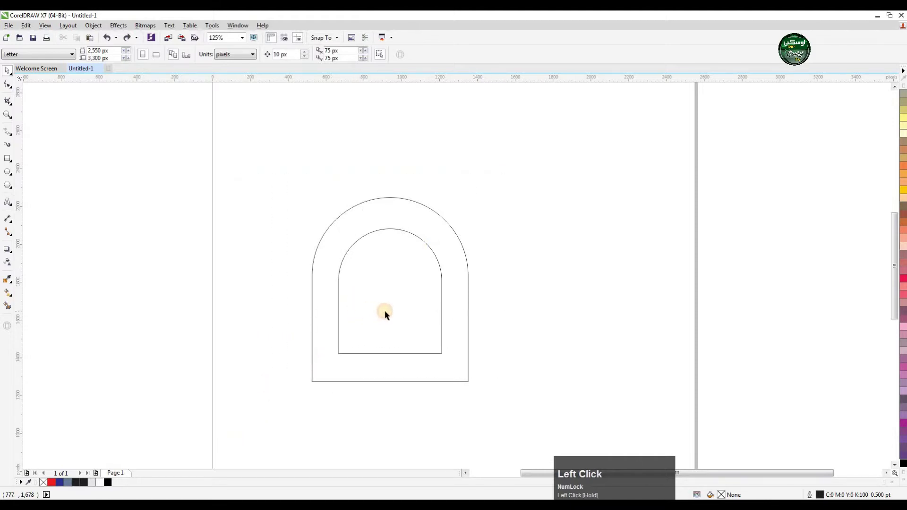
pyautogui.moveTo(500, 179); pyautogui.dragTo(251, 430)
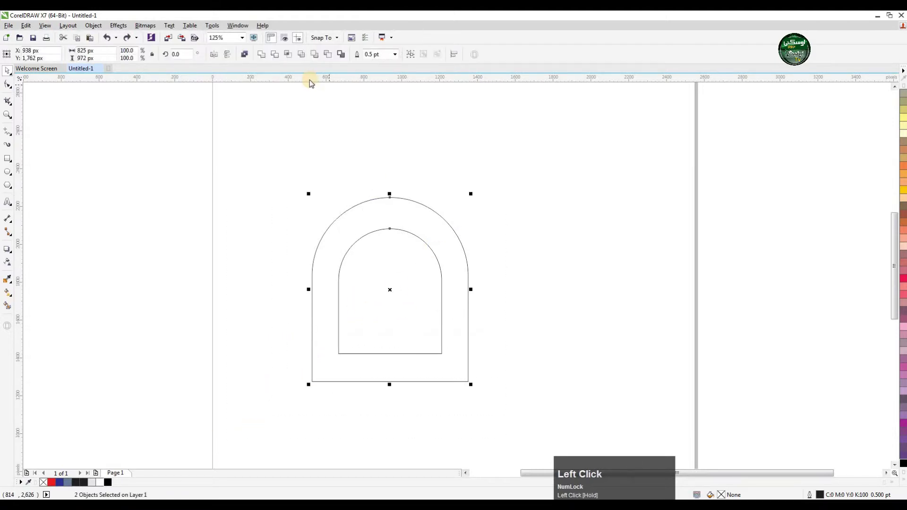
pyautogui.click(275, 55)
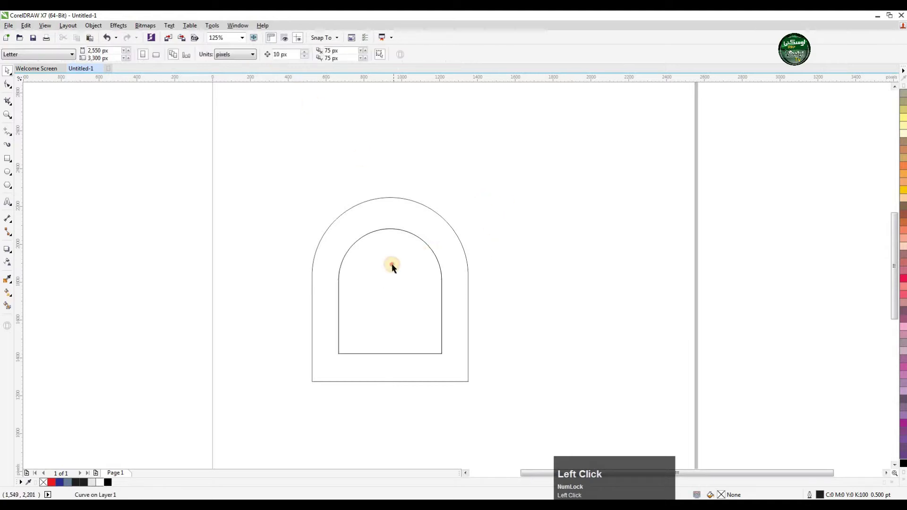
pyautogui.moveTo(390, 263); pyautogui.dragTo(636, 255)
pyautogui.hotkey('ctrl', 'z')
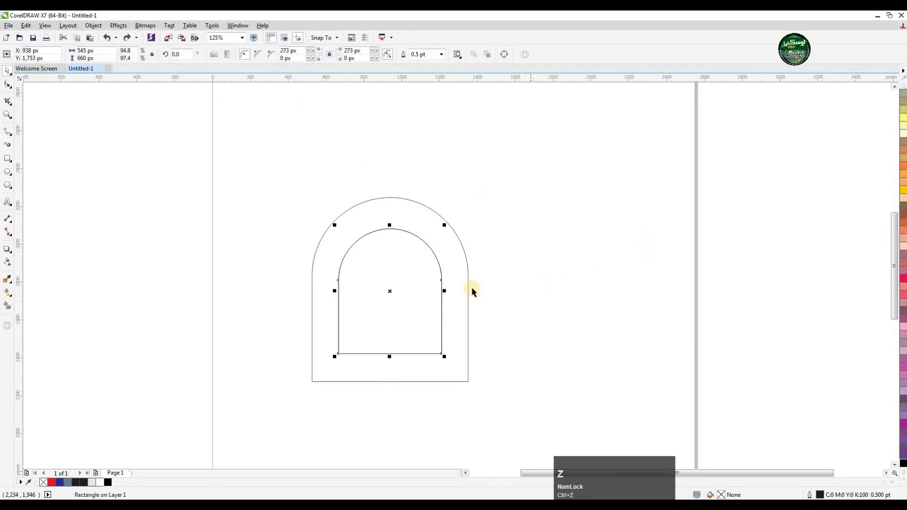
# Try to flip the trimmed arch frame vertically below its base.
pyautogui.click(410, 278)
pyautogui.click(406, 208)
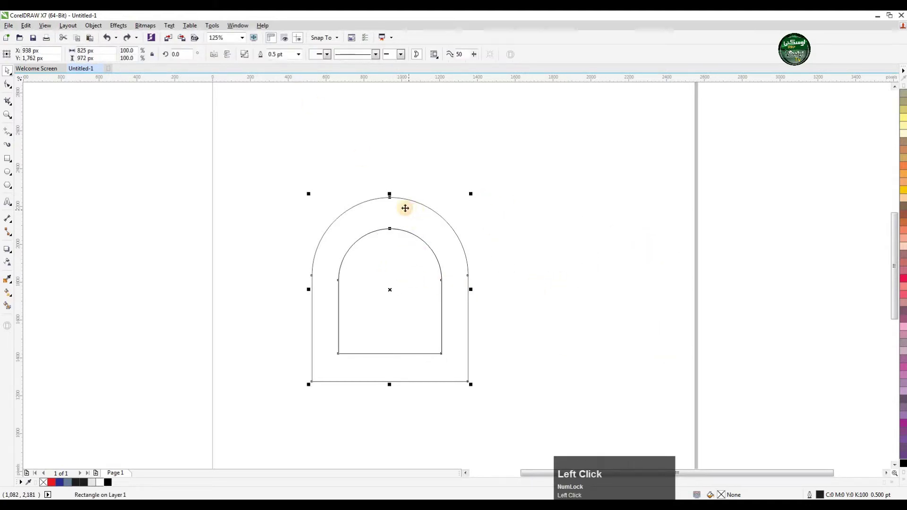
pyautogui.moveTo(391, 194); pyautogui.dragTo(364, 427)
pyautogui.hotkey('ctrl', 'z')
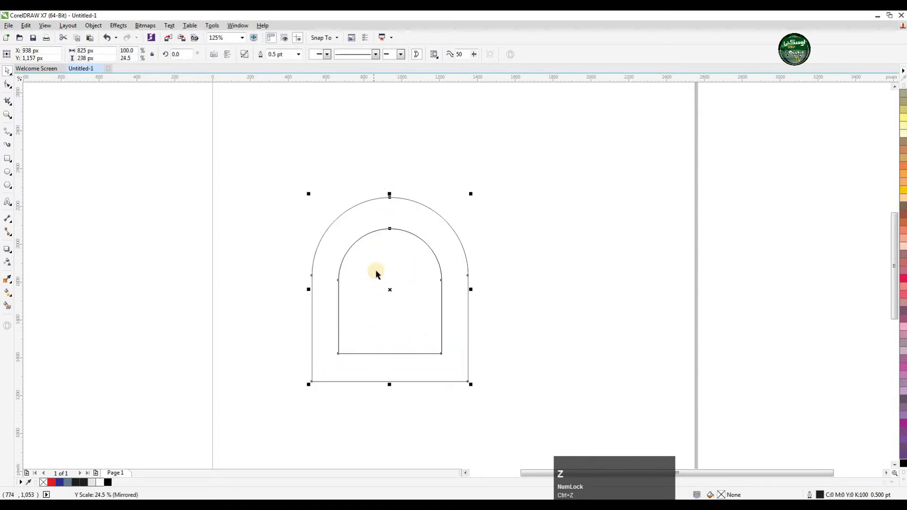
# Place a copy of the arch frame about 530 px straight below the original.
pyautogui.moveTo(389, 288); pyautogui.dragTo(384, 389)
pyautogui.scroll(-2, 407, 367)
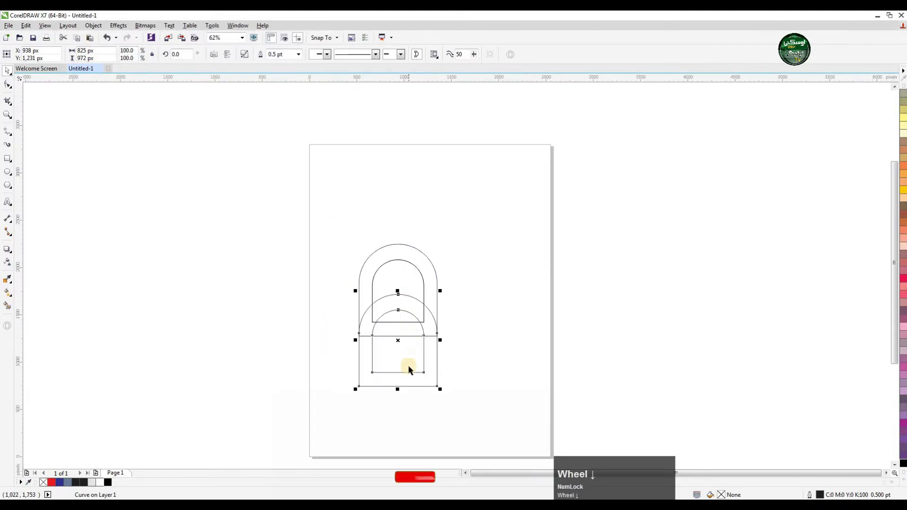
pyautogui.scroll(2, 407, 370)
# Draw a rectangle about 578 px high down from the original frame's base and widen it about its center to about 1,714 px.
pyautogui.click(8, 159)
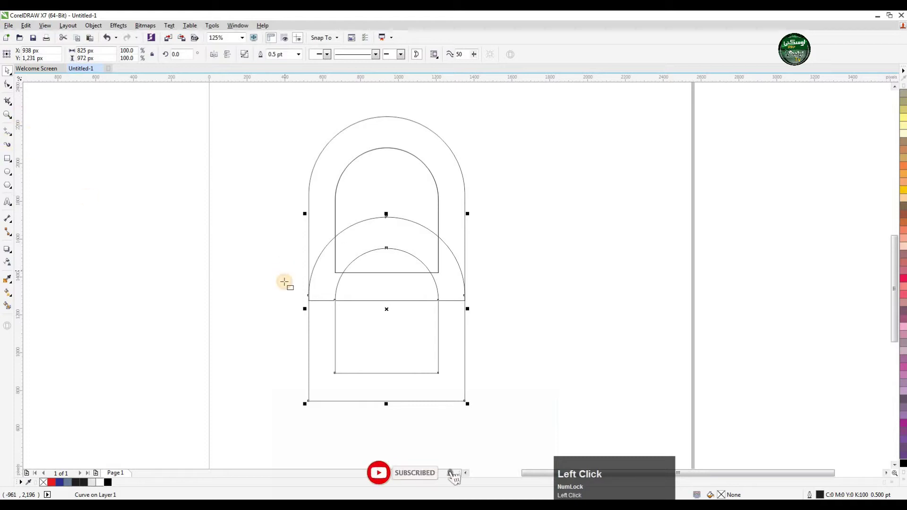
pyautogui.moveTo(306, 300); pyautogui.dragTo(466, 410)
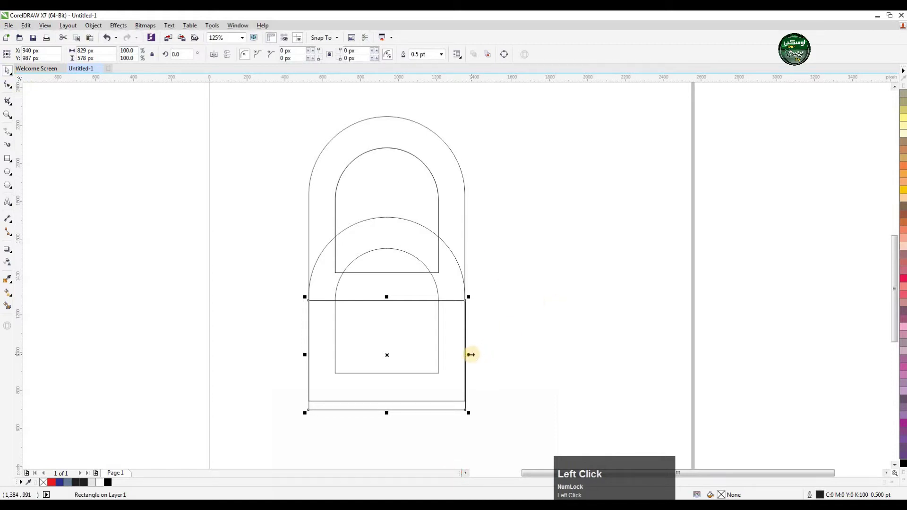
pyautogui.moveTo(472, 354); pyautogui.dragTo(552, 354)
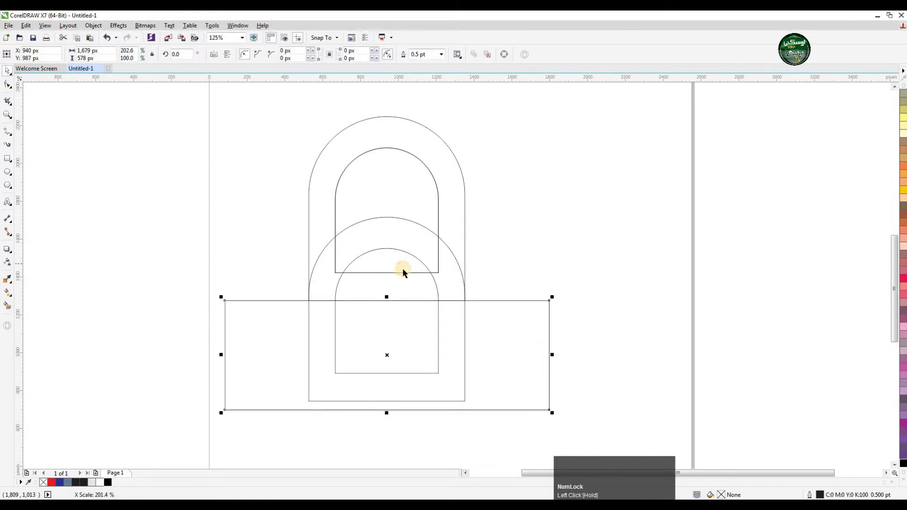
# Trim the lower part of the copied frame with the wide rectangle and delete the rectangle.
pyautogui.keyDown('shift'); pyautogui.click(437, 287); pyautogui.keyUp('shift')
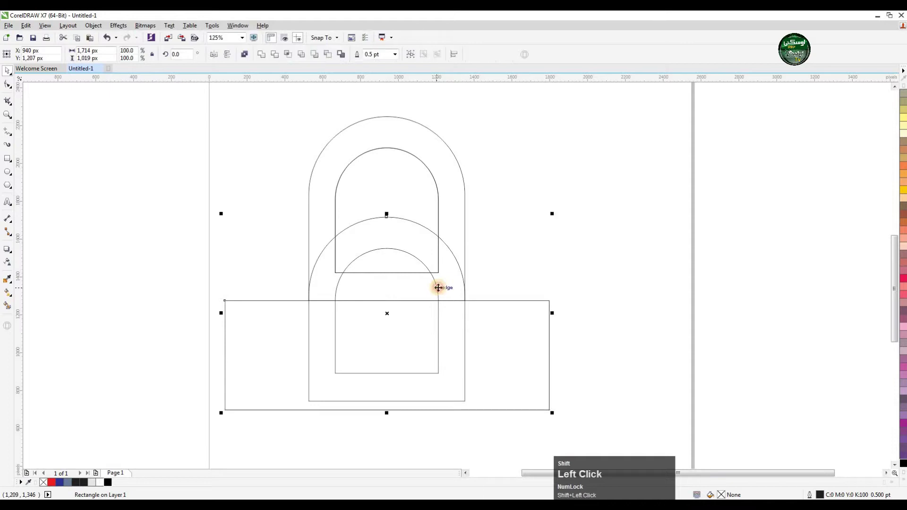
pyautogui.click(285, 55)
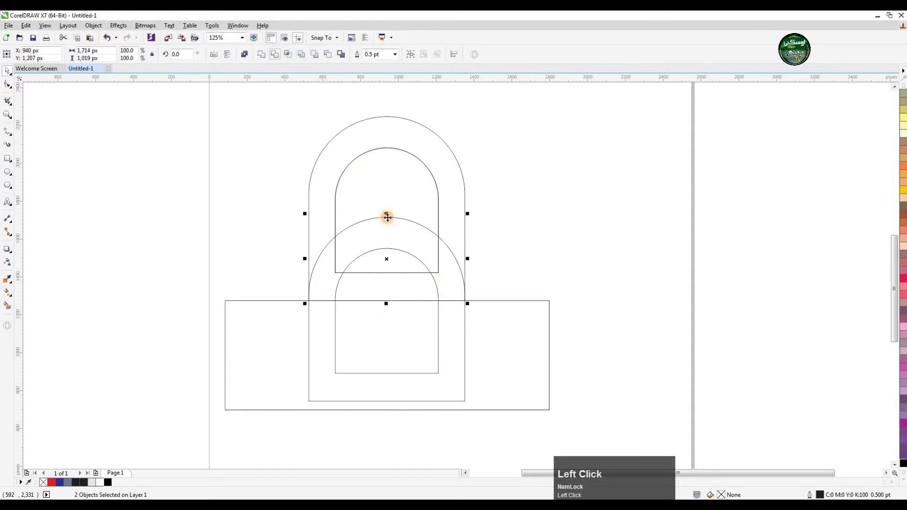
pyautogui.click(518, 365)
pyautogui.press('Delete')
# Move the separate inner arch shape out of the frame and delete it.
pyautogui.click(399, 186)
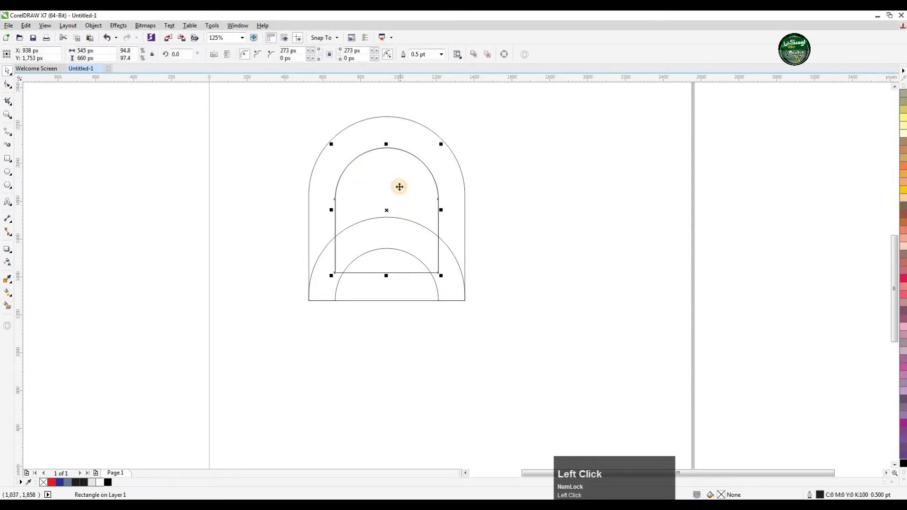
pyautogui.moveTo(399, 187); pyautogui.dragTo(669, 242)
pyautogui.press('Delete')
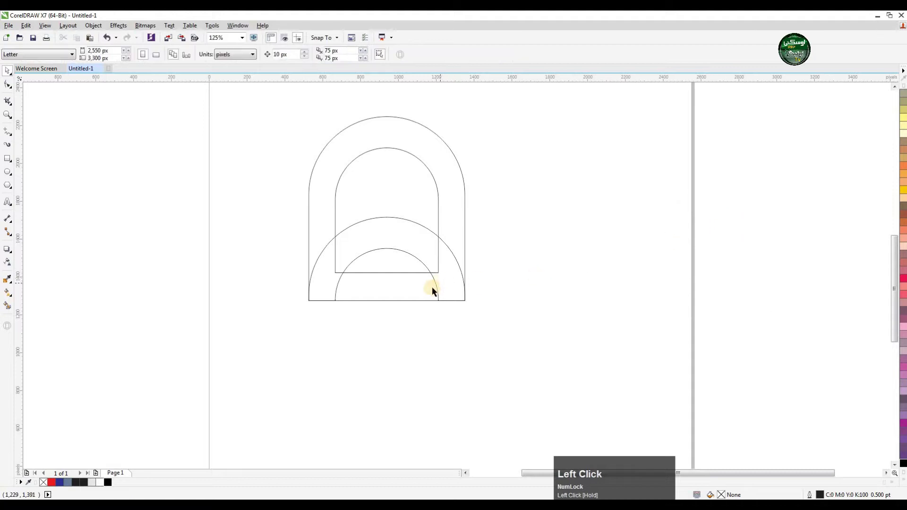
# Draw a rectangle about 989 px wide across the arches' feet and lower its top edge to the upper frame's inner base line.
pyautogui.click(7, 159)
pyautogui.scroll(2, 348, 287)
pyautogui.moveTo(193, 258)
pyautogui.mouseDown()
pyautogui.moveTo(296, 315)
pyautogui.moveTo(567, 378)
pyautogui.mouseUp()
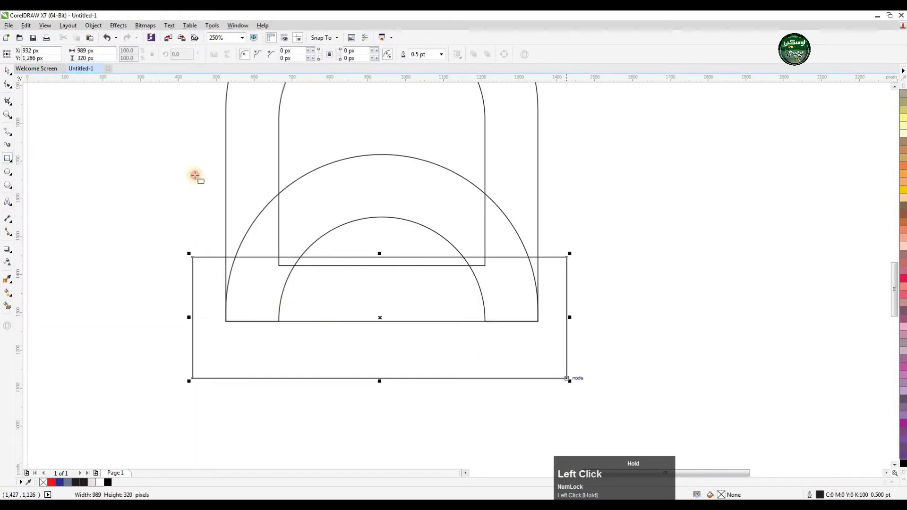
pyautogui.click(6, 70)
pyautogui.click(391, 256)
pyautogui.moveTo(383, 256); pyautogui.dragTo(397, 266)
# Trim the closed base off the upper arch frame with the rectangle and delete the rectangle.
pyautogui.keyDown('shift'); pyautogui.click(537, 197); pyautogui.keyUp('shift')
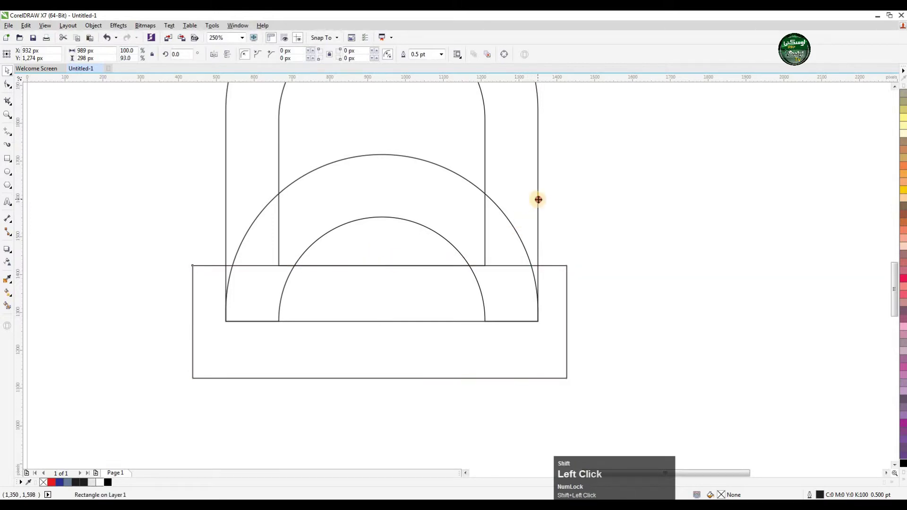
pyautogui.click(275, 54)
pyautogui.click(493, 357)
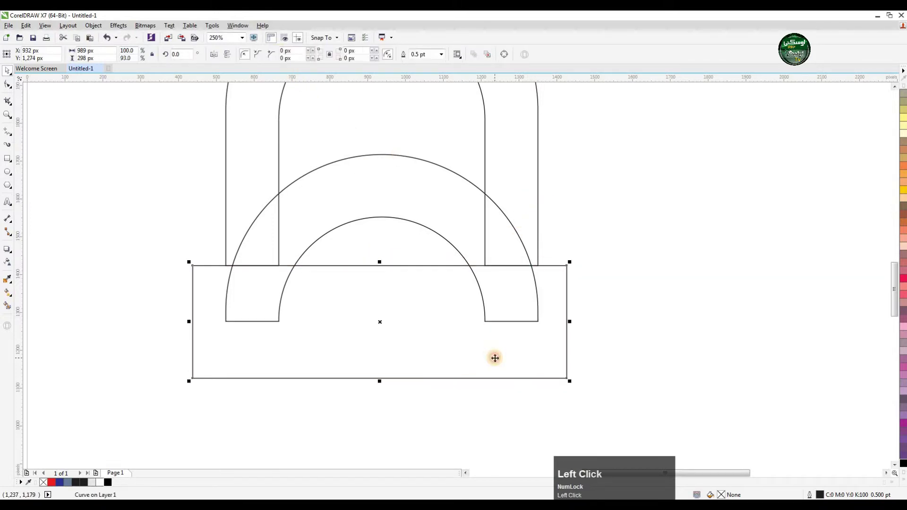
pyautogui.press('Delete')
pyautogui.click(387, 289)
pyautogui.scroll(-2, 387, 291)
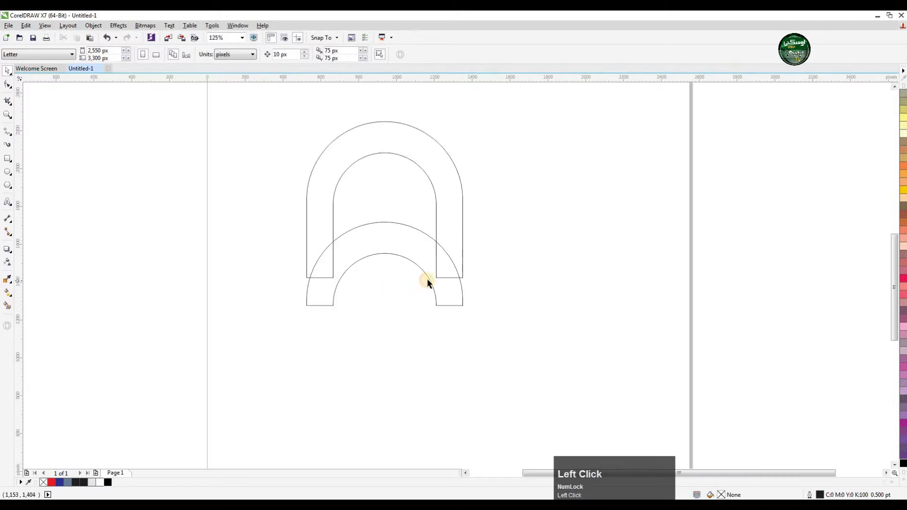
# Nudge the lower arch band up about 150 px, bringing its feet near those of the upper arch.
pyautogui.click(427, 282)
pyautogui.scroll(2, 396, 242)
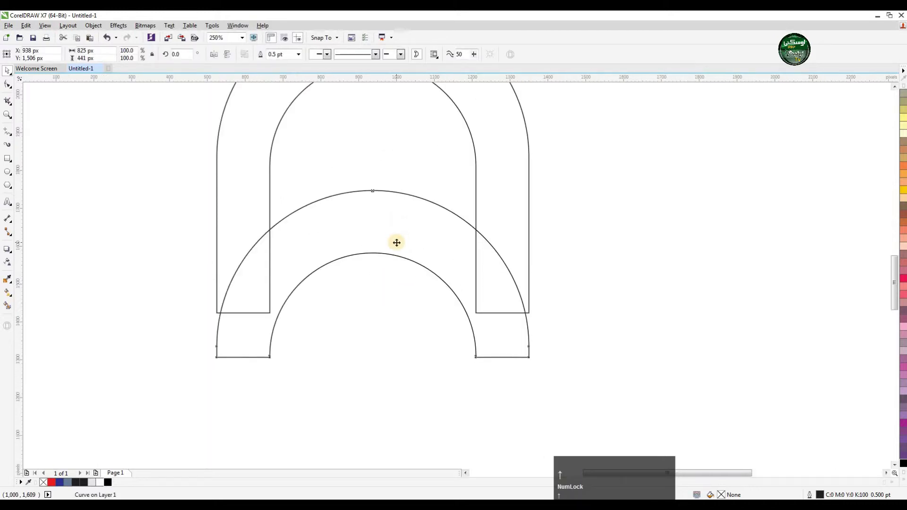
pyautogui.scroll(-2, 397, 242)
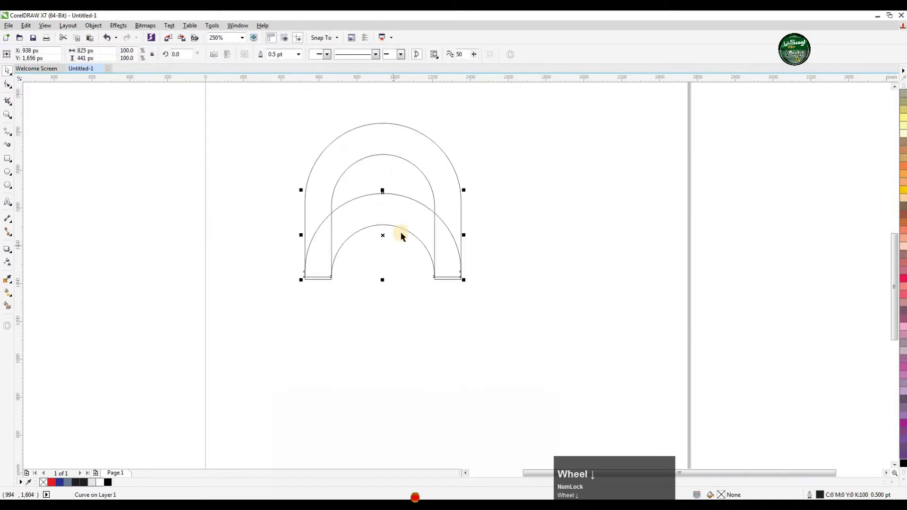
# Try to stretch the upper arch band taller from its top edge.
pyautogui.click(384, 125)
pyautogui.moveTo(383, 118); pyautogui.dragTo(385, 95)
pyautogui.scroll(-2, 399, 158)
pyautogui.scroll(2, 398, 154)
pyautogui.hotkey('ctrl', 'z')
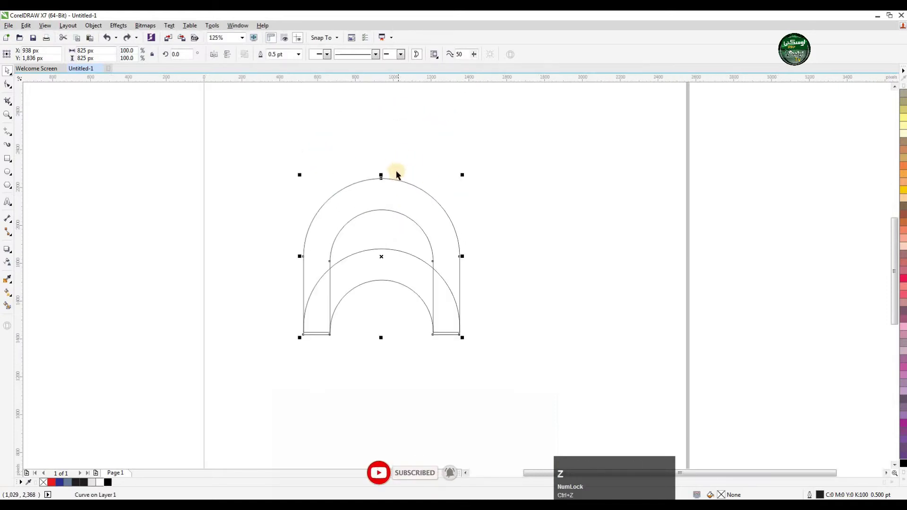
# Flatten the lower arch band to about 329 px height by lowering its top edge.
pyautogui.click(378, 254)
pyautogui.scroll(2, 385, 262)
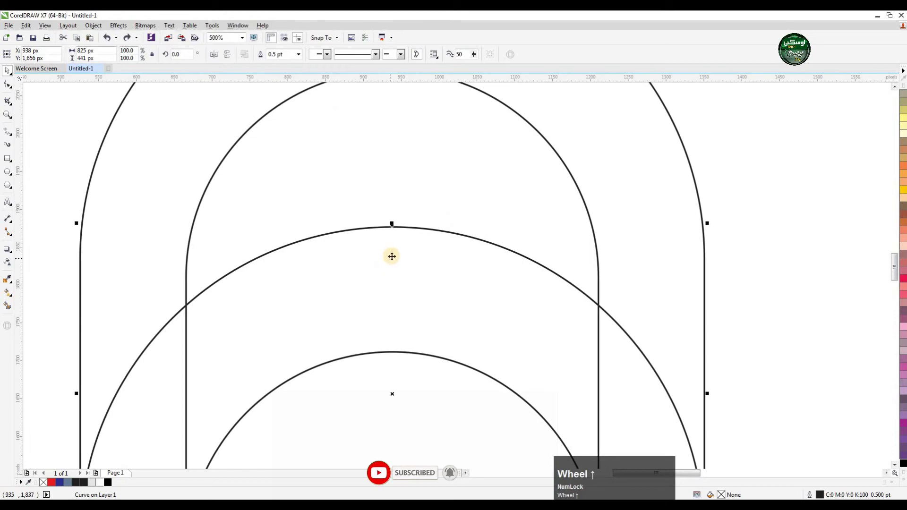
pyautogui.moveTo(392, 224); pyautogui.dragTo(401, 309)
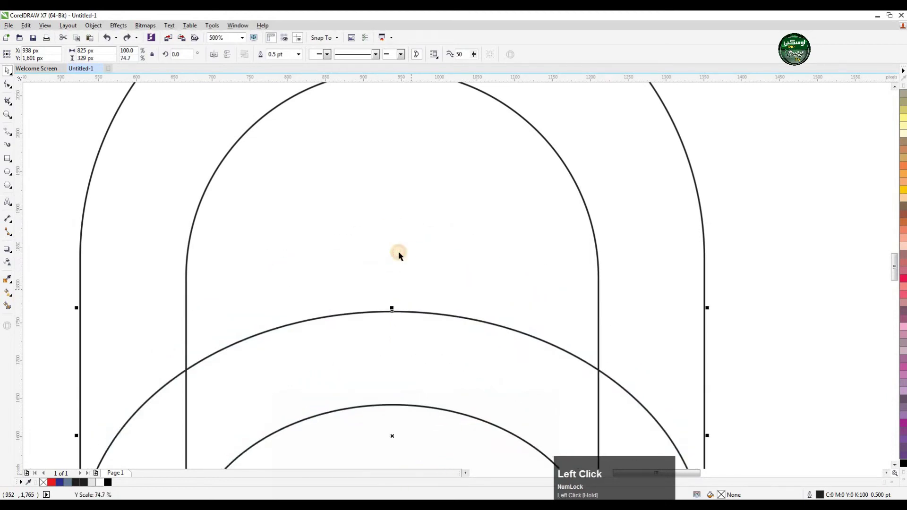
pyautogui.scroll(-4, 402, 258)
pyautogui.scroll(2, 407, 269)
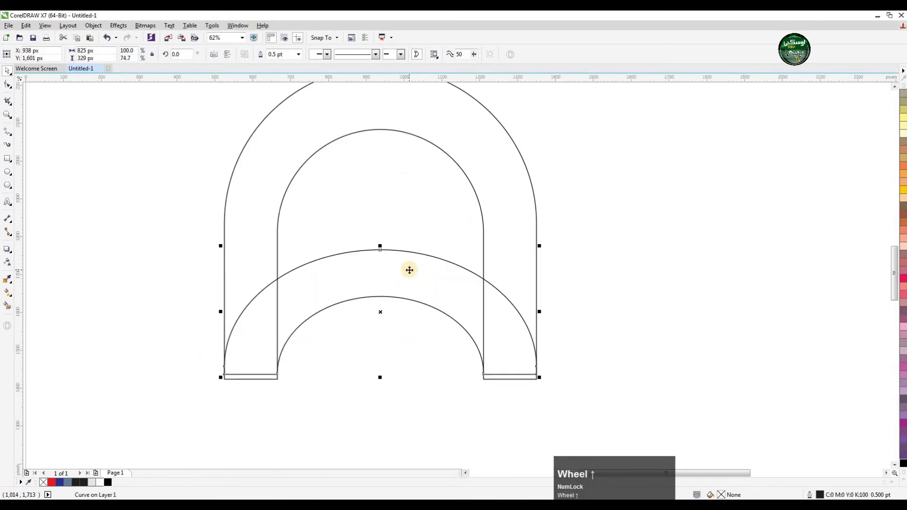
pyautogui.scroll(3, 399, 260)
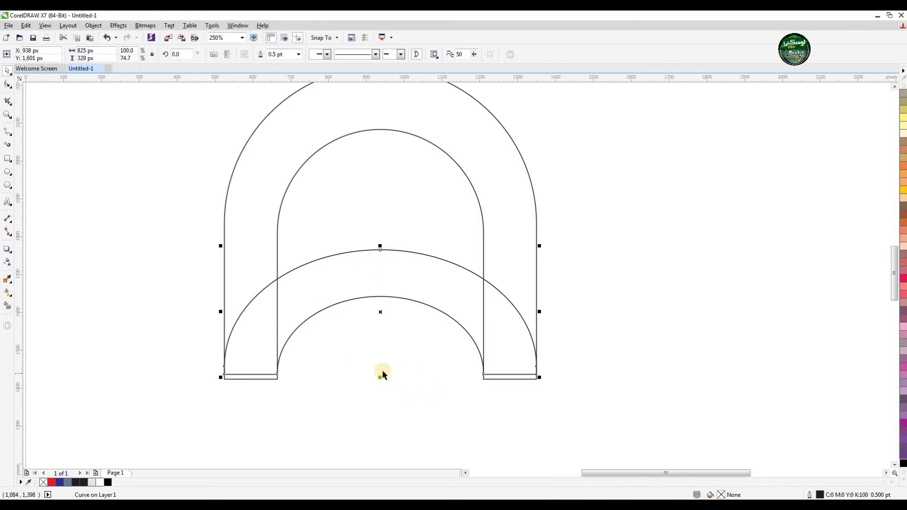
# Extend the lower arch band's feet down to about 339 px total height and delete the top middle nodes of its outer and inner curves.
pyautogui.moveTo(382, 378); pyautogui.dragTo(380, 380)
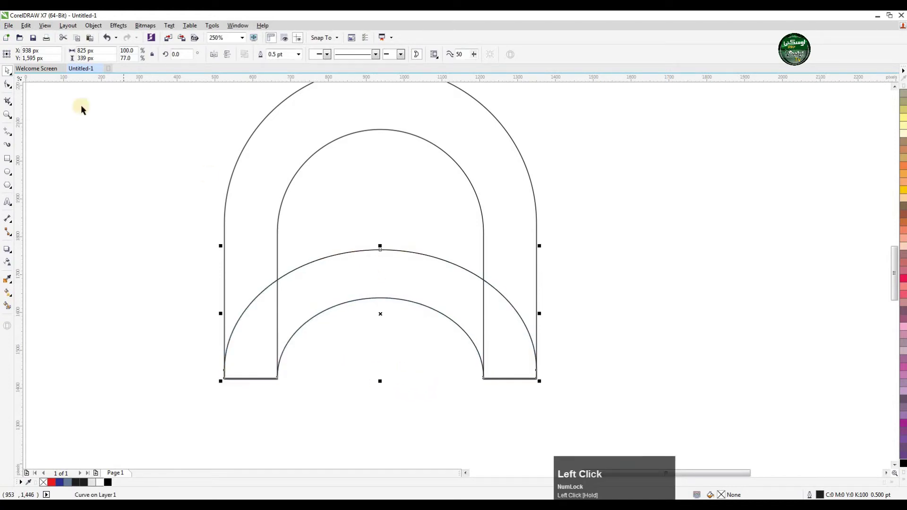
pyautogui.click(7, 87)
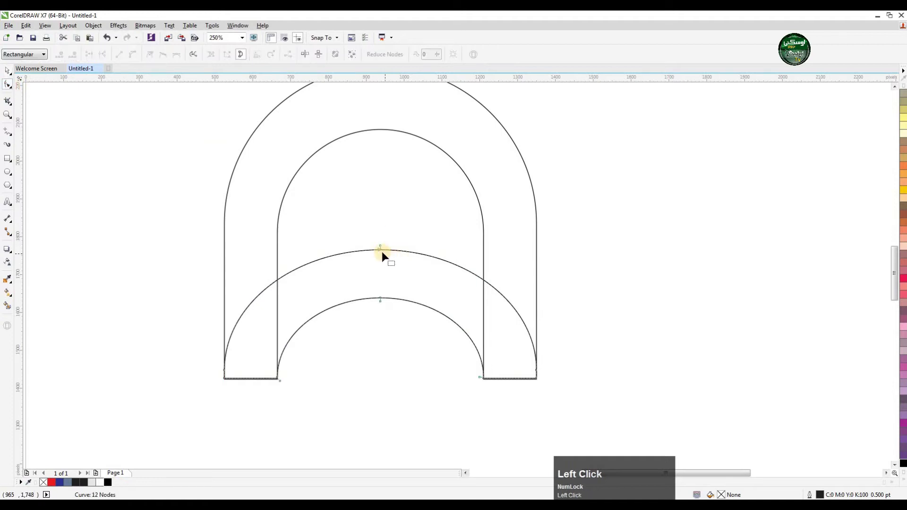
pyautogui.doubleClick(380, 247)
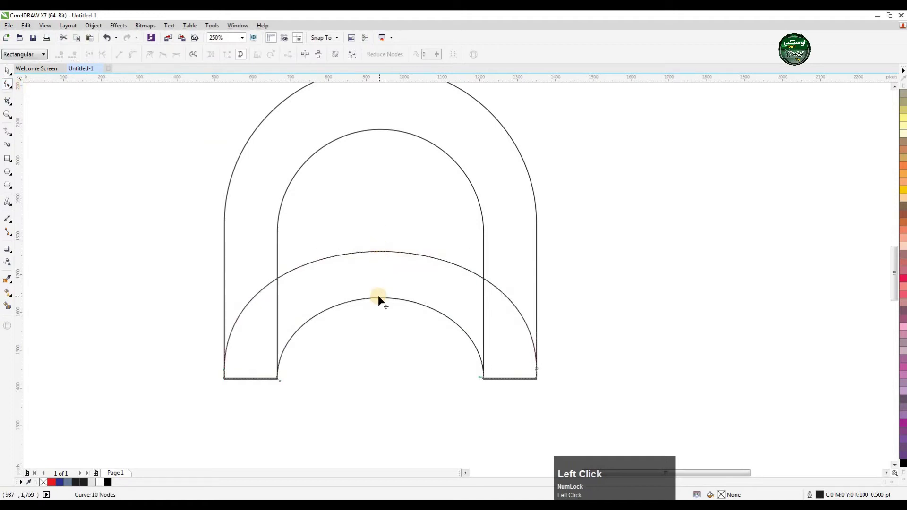
pyautogui.doubleClick(379, 296)
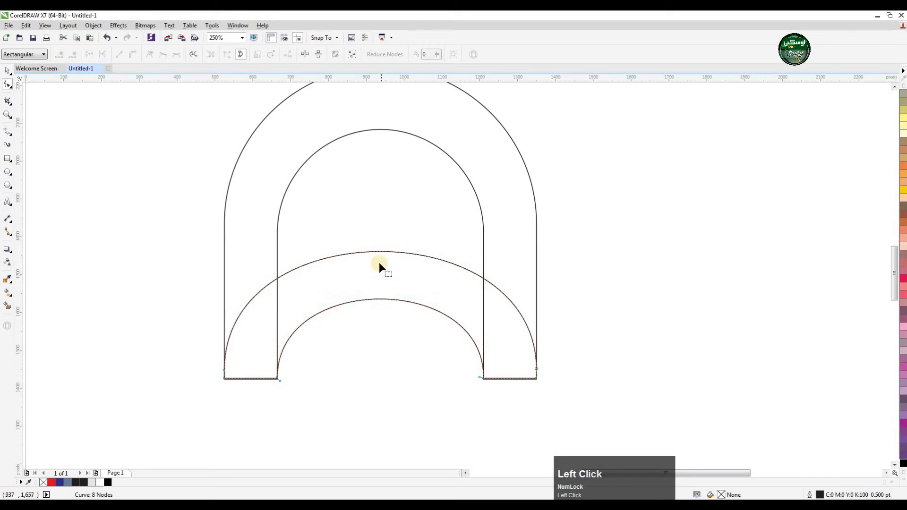
# Reshape the lower arch band by lowering the crowns of its inner and outer curves slightly, giving a total height of about 331 px.
pyautogui.moveTo(381, 251); pyautogui.dragTo(380, 238)
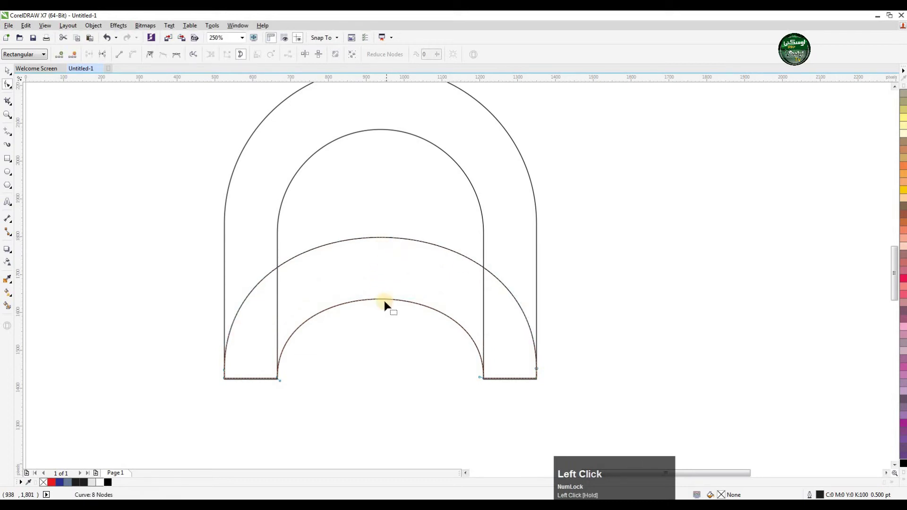
pyautogui.moveTo(381, 302); pyautogui.dragTo(380, 307)
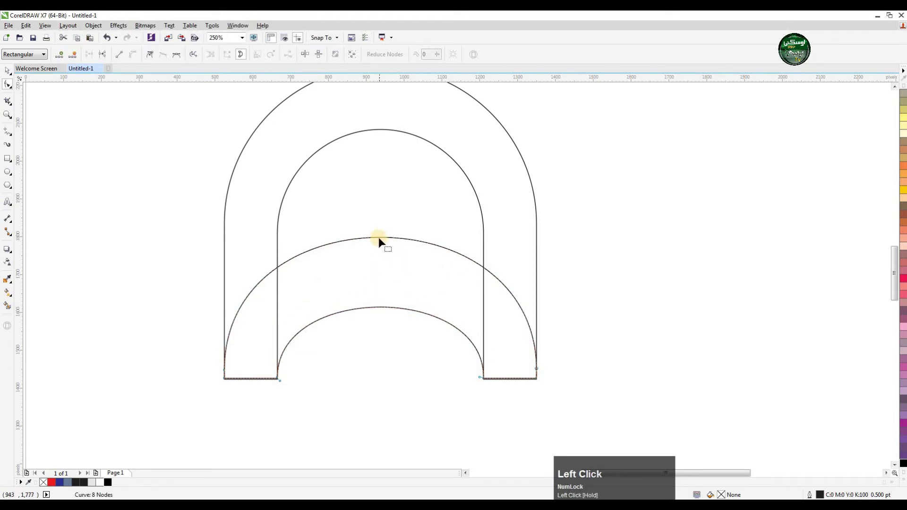
pyautogui.click(379, 238)
pyautogui.moveTo(379, 242); pyautogui.dragTo(378, 251)
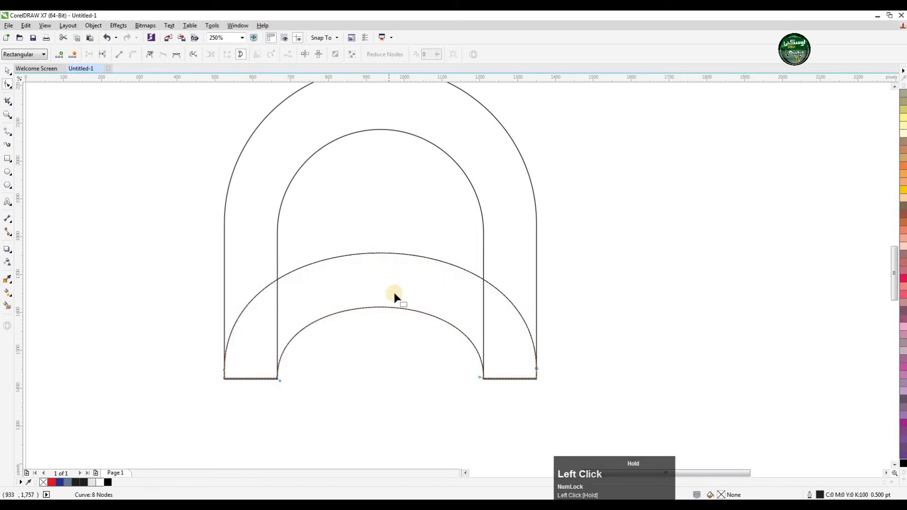
pyautogui.scroll(-3, 393, 293)
pyautogui.scroll(-2, 393, 293)
pyautogui.scroll(4, 404, 265)
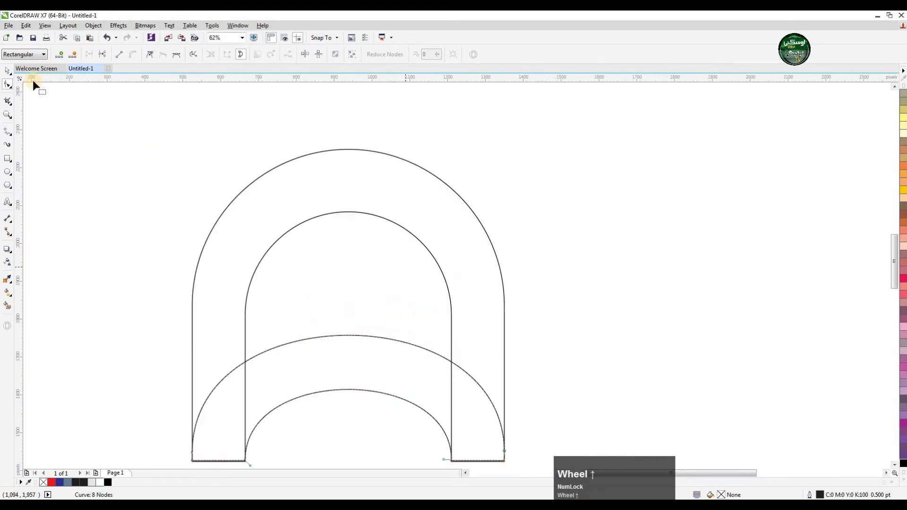
pyautogui.click(7, 70)
# Fill both arch bands with 10% Black and remove their outlines.
pyautogui.scroll(-4, 421, 206)
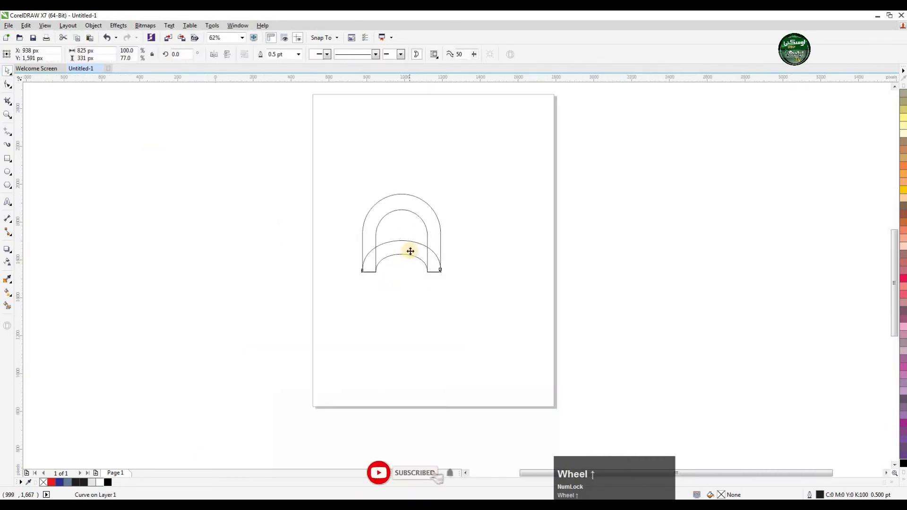
pyautogui.scroll(2, 410, 251)
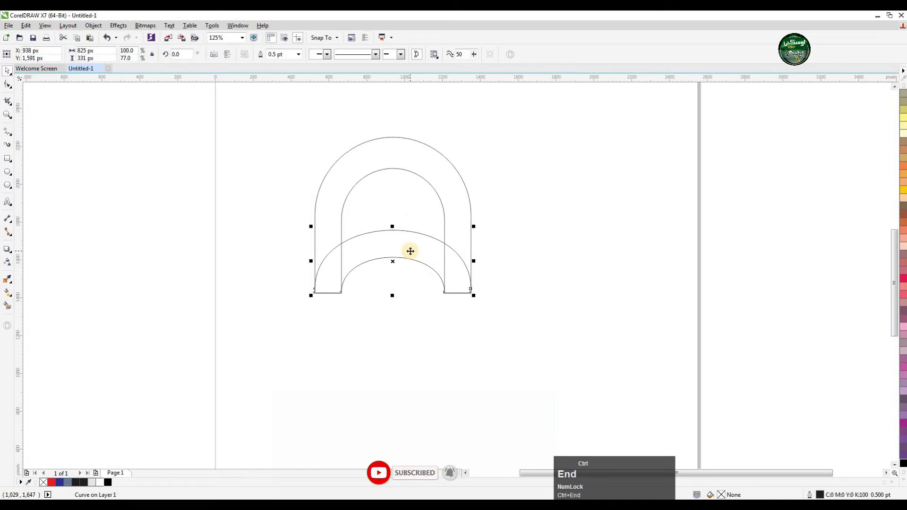
pyautogui.click(427, 149)
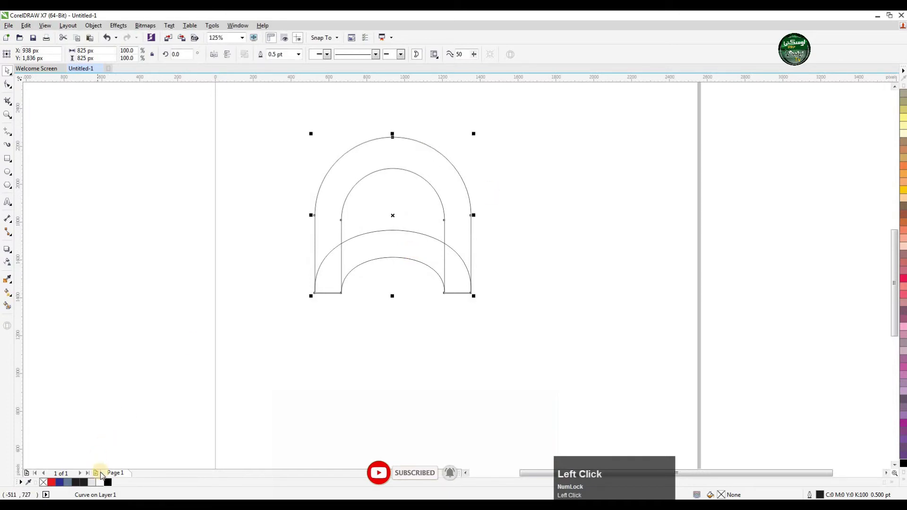
pyautogui.moveTo(91, 482); pyautogui.dragTo(403, 254)
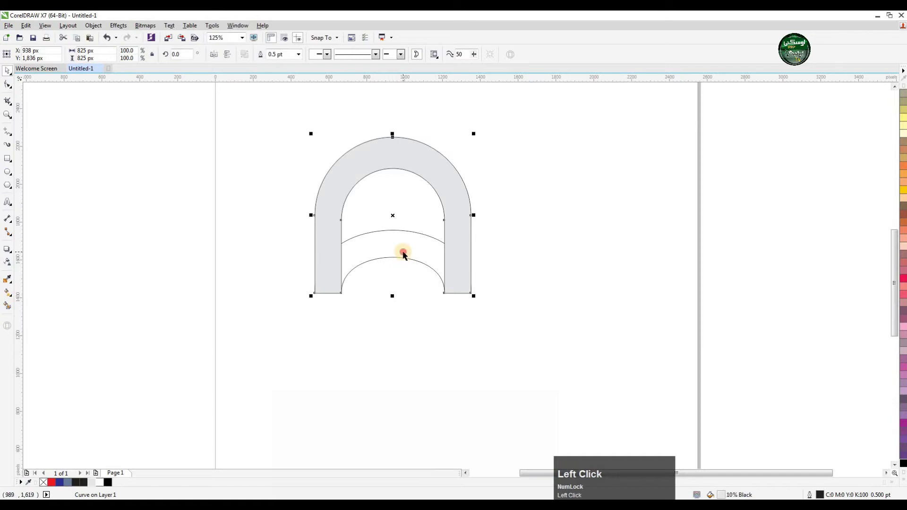
pyautogui.click(324, 293)
pyautogui.click(91, 483)
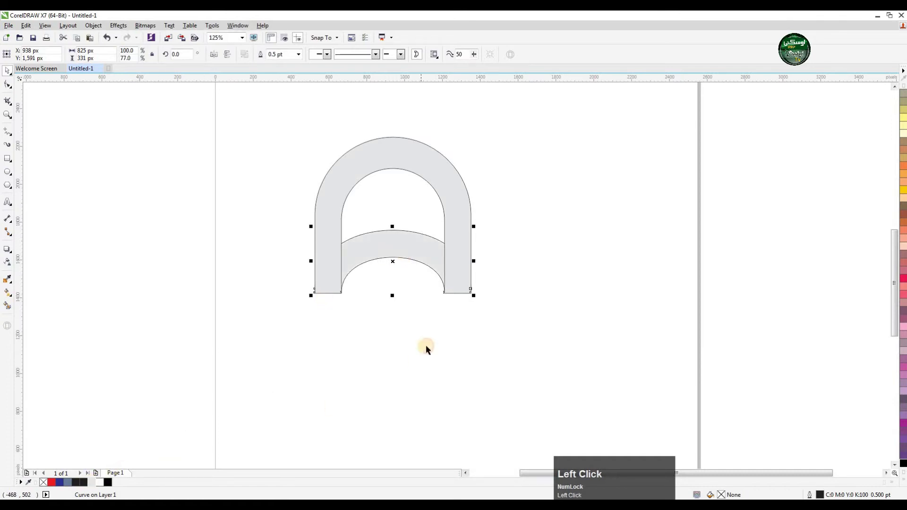
pyautogui.moveTo(526, 124); pyautogui.dragTo(189, 389)
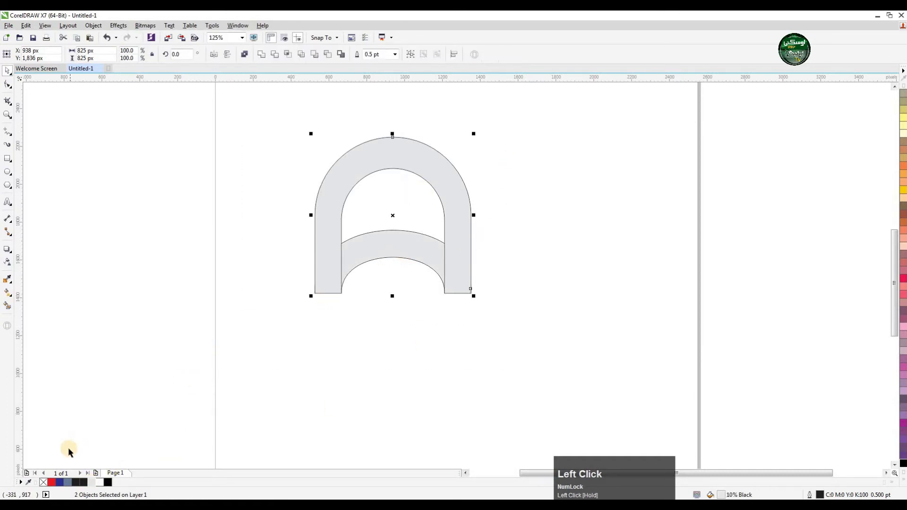
pyautogui.rightClick(43, 482)
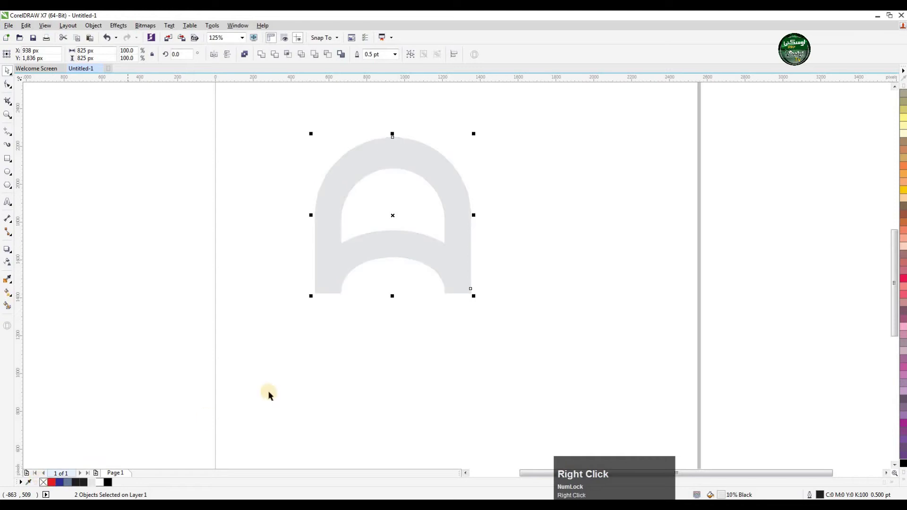
# Draw a background rectangle about 2,195 by 1,525 px around the arch shape.
pyautogui.scroll(-2, 387, 290)
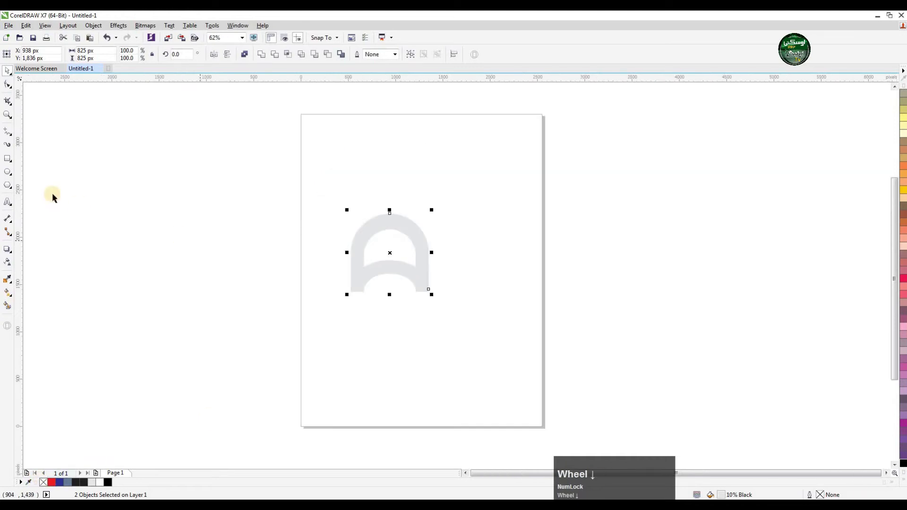
pyautogui.click(10, 162)
pyautogui.moveTo(281, 189)
pyautogui.mouseDown()
pyautogui.moveTo(439, 288)
pyautogui.moveTo(489, 333)
pyautogui.mouseUp()
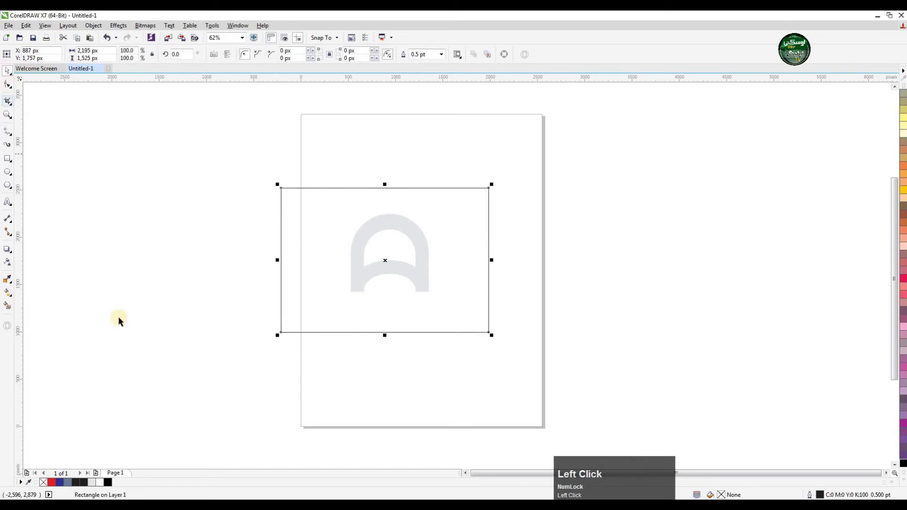
# Fill the rectangle with dark blue C100 M94 Y7 K40 and send it behind the arch bands.
pyautogui.click(61, 482)
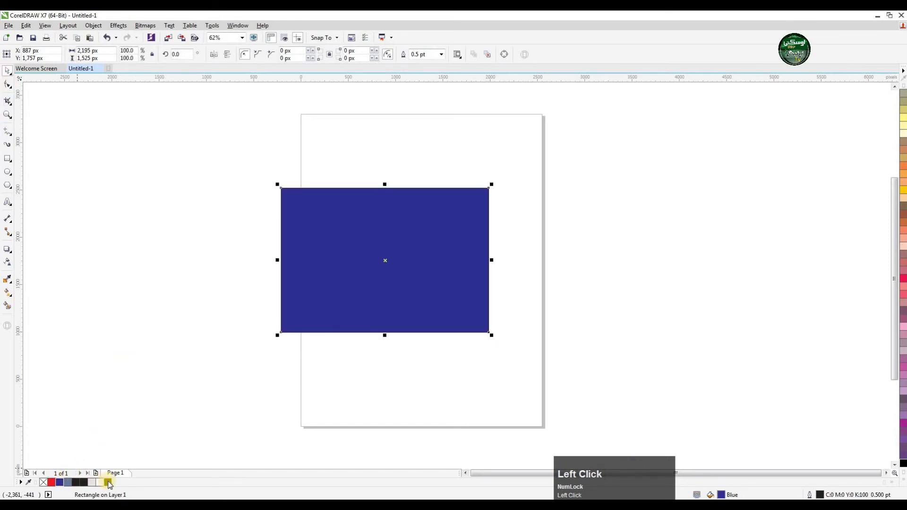
pyautogui.doubleClick(719, 495)
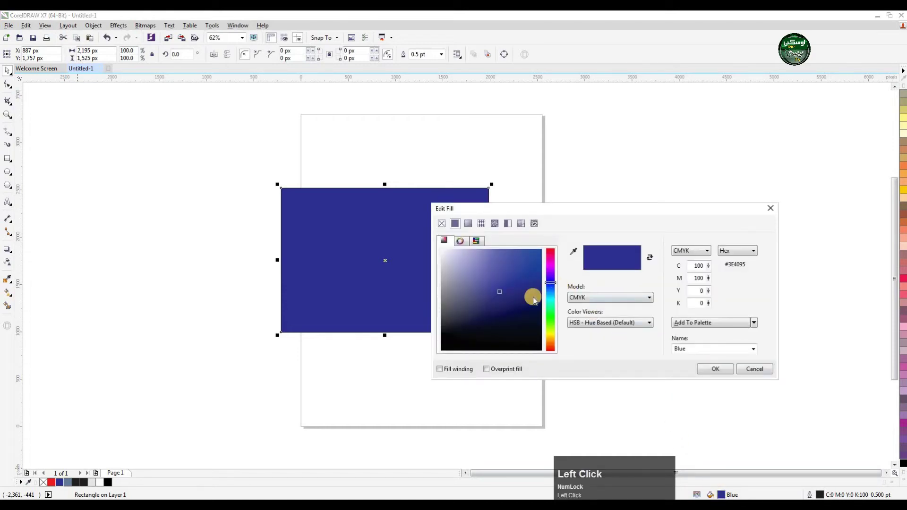
pyautogui.click(533, 297)
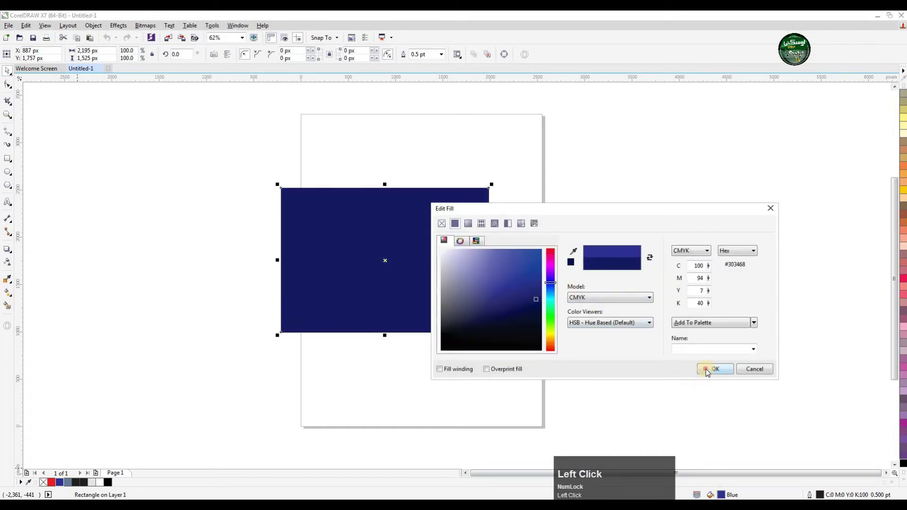
pyautogui.click(715, 368)
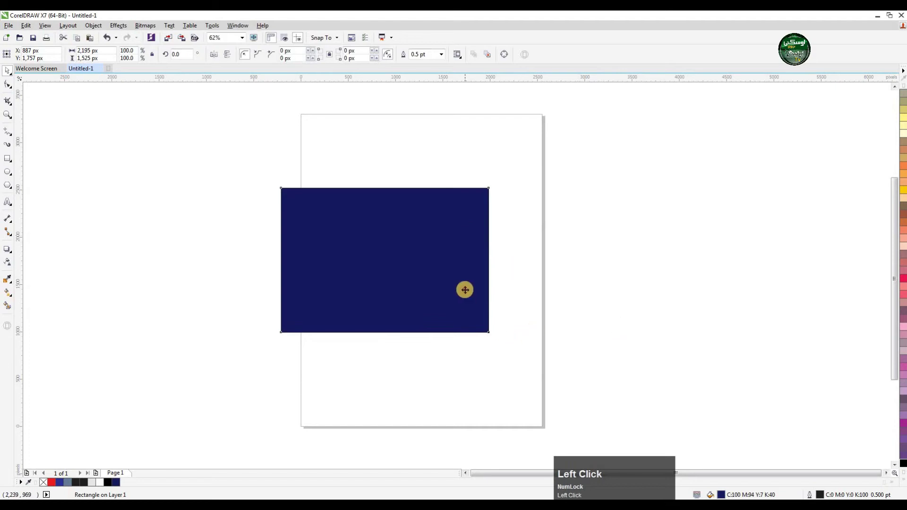
pyautogui.hotkey('ctrl', 'End')
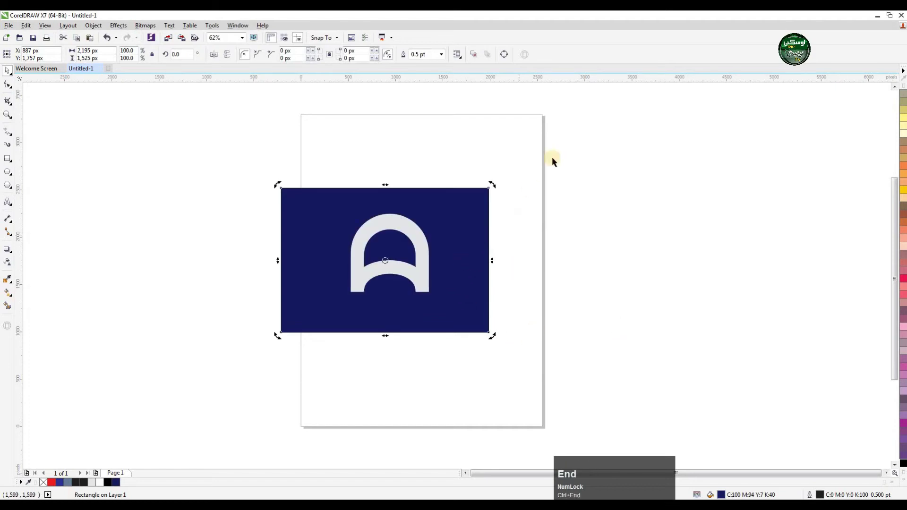
# Select both arch bands and move them together to near the centre of the dark blue rectangle.
pyautogui.moveTo(552, 157); pyautogui.dragTo(314, 344)
pyautogui.scroll(3, 394, 258)
pyautogui.moveTo(397, 275); pyautogui.dragTo(385, 293)
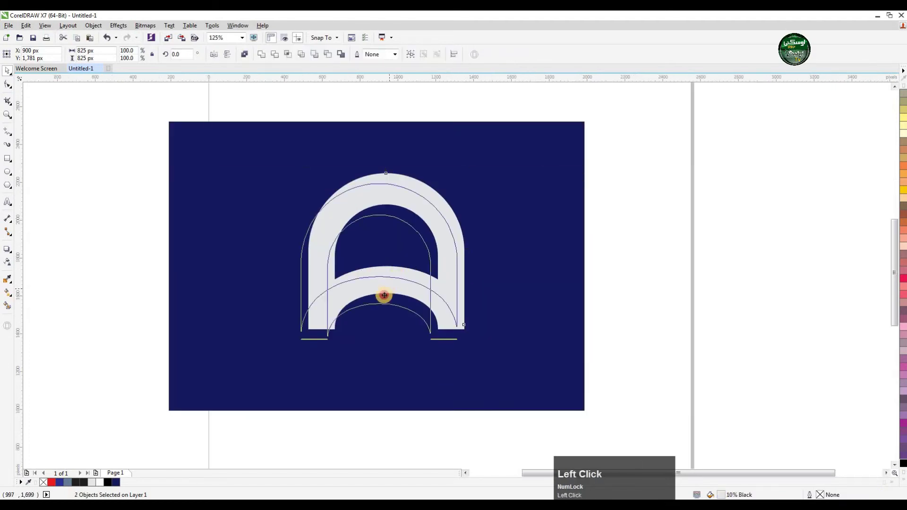
# Duplicate the lower arch band in place and fill the copy with black, C100 M100 Y100 K100.
pyautogui.click(426, 309)
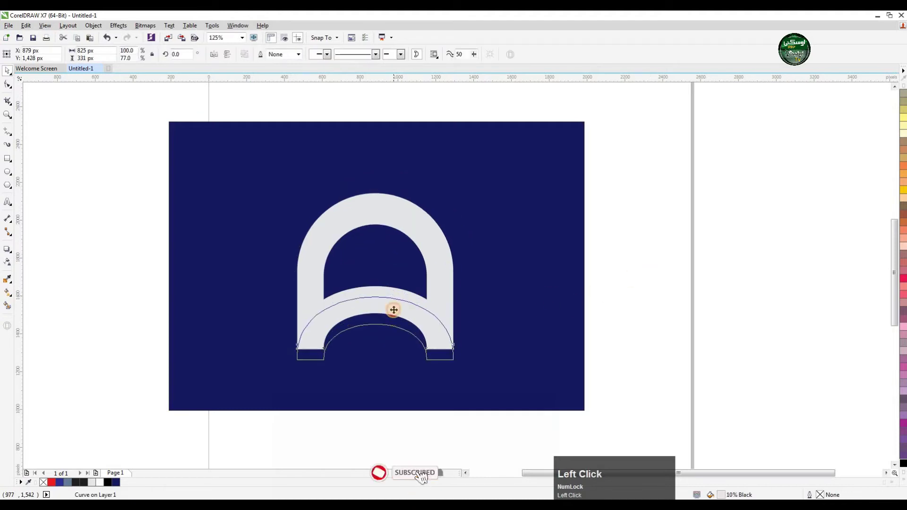
pyautogui.hotkey('ctrl', 'z')
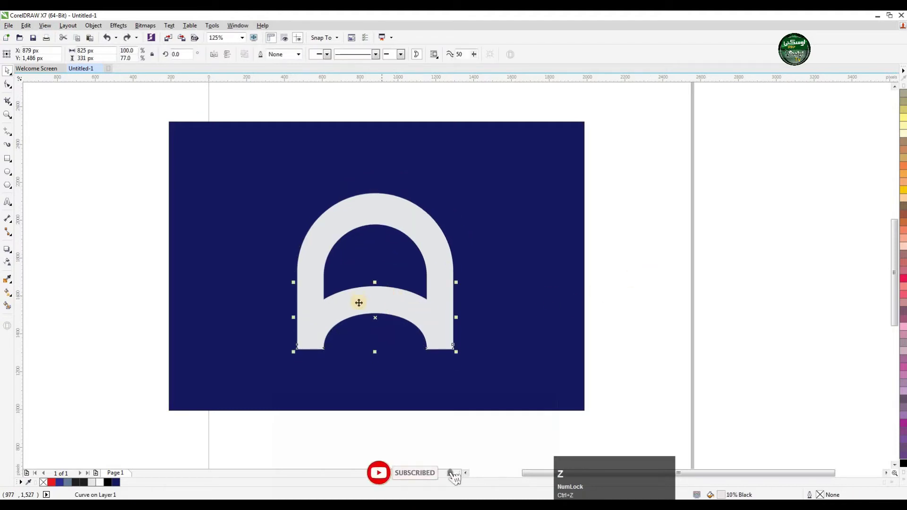
pyautogui.click(329, 279)
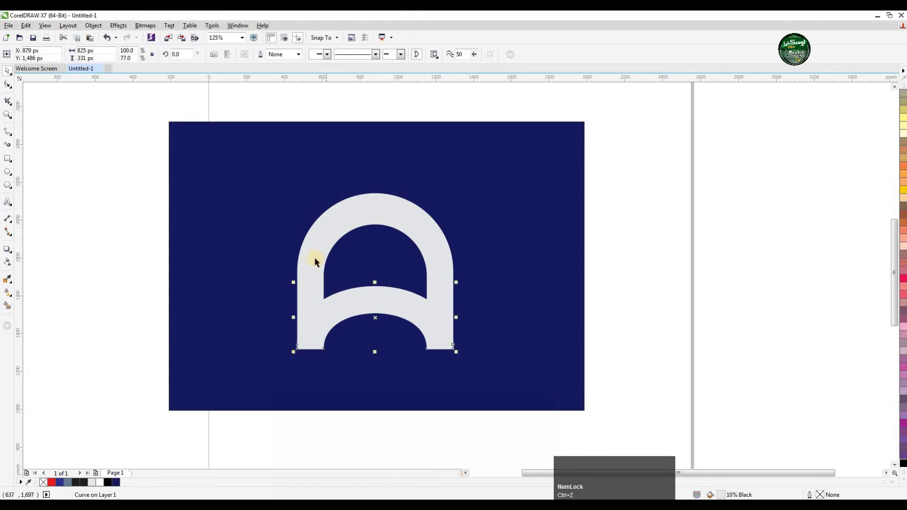
pyautogui.moveTo(401, 302); pyautogui.dragTo(401, 325)
pyautogui.hotkey('ctrl', 'z')
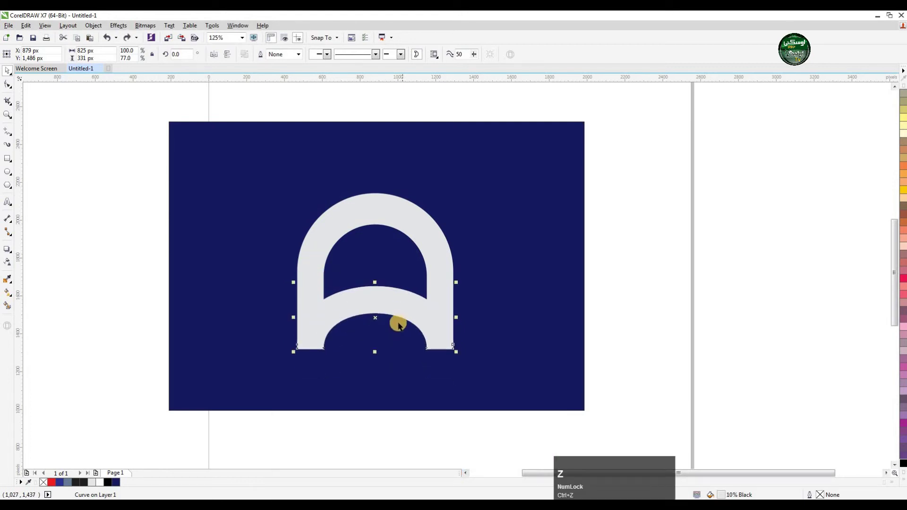
pyautogui.click(109, 482)
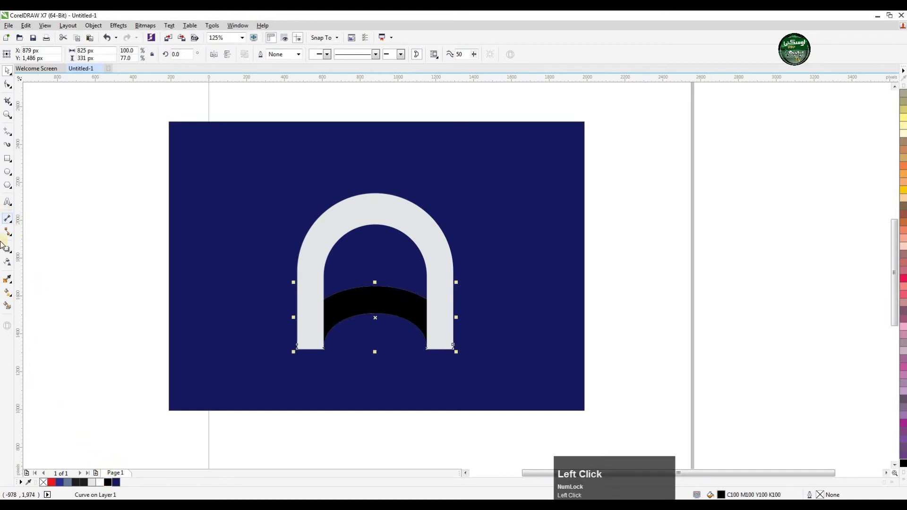
# Apply a linear transparency to the black arch band so it fades out rightward from the left leg as a short shadow.
pyautogui.click(8, 262)
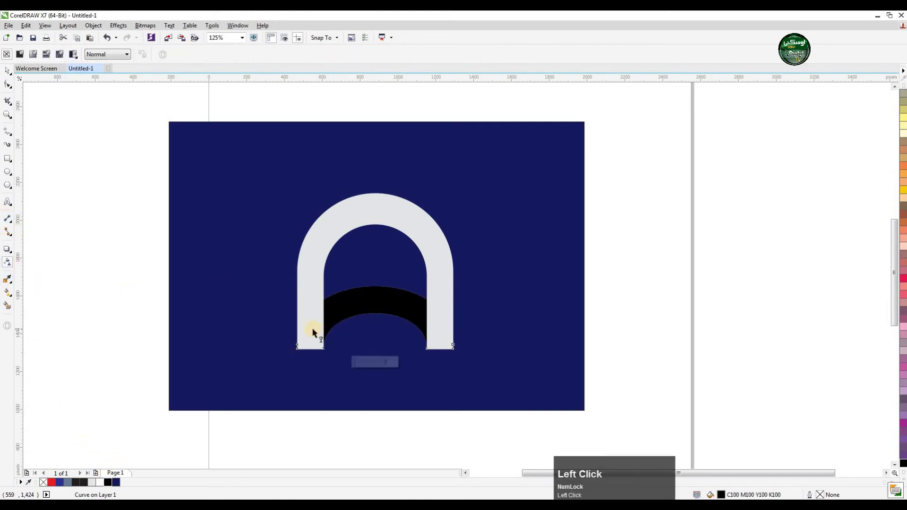
pyautogui.moveTo(313, 333); pyautogui.dragTo(344, 310)
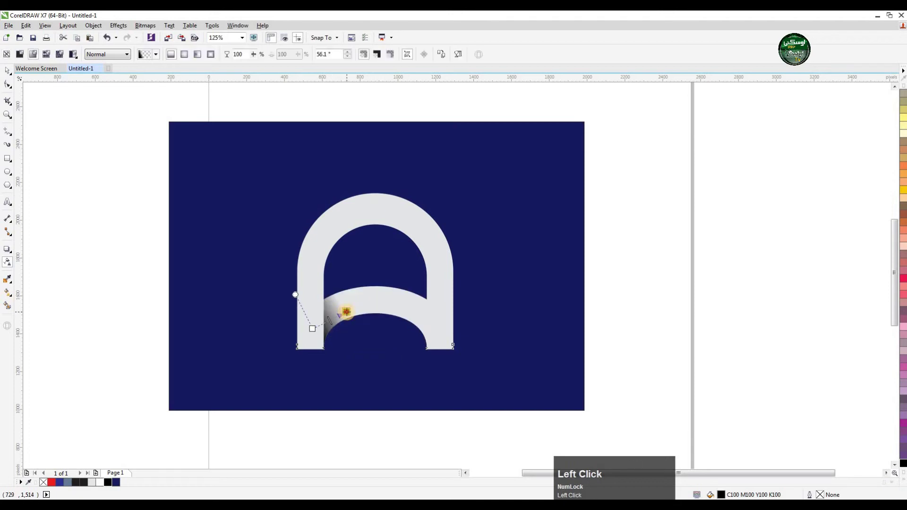
pyautogui.click(8, 71)
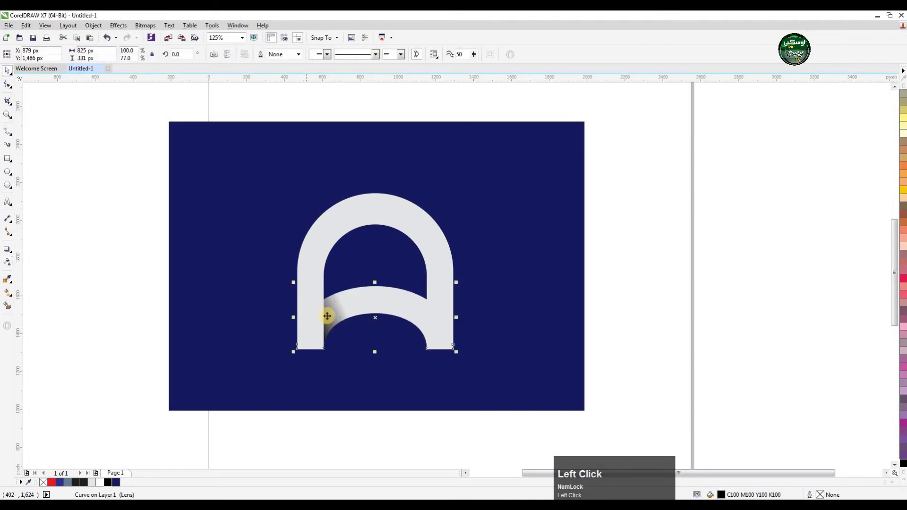
pyautogui.scroll(1, 327, 316)
pyautogui.click(425, 321)
pyautogui.click(376, 310)
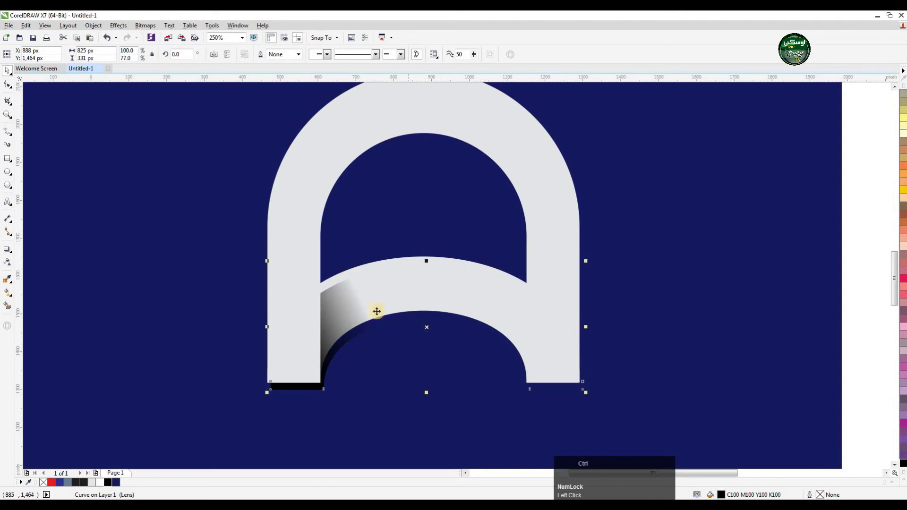
# Duplicate the fading black shadow on the lower band in place.
pyautogui.rightClick(351, 296)
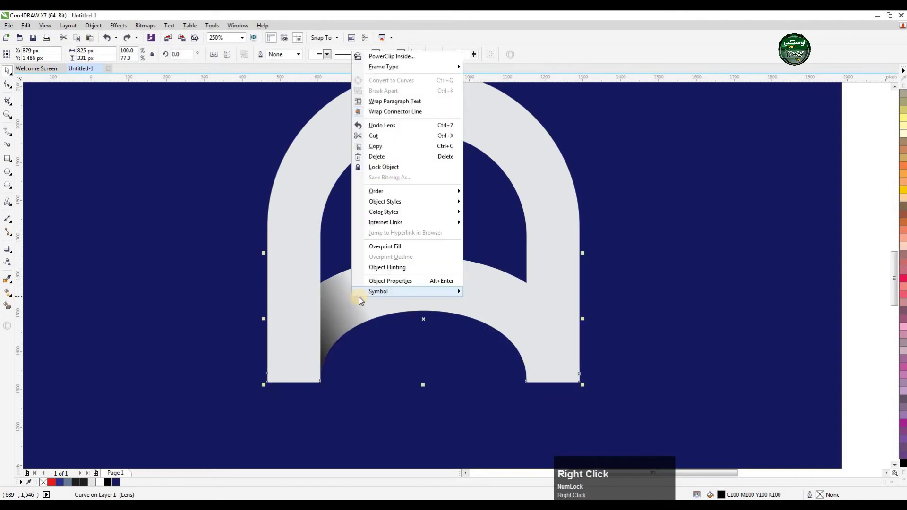
pyautogui.click(384, 147)
pyautogui.moveTo(371, 299); pyautogui.dragTo(369, 325)
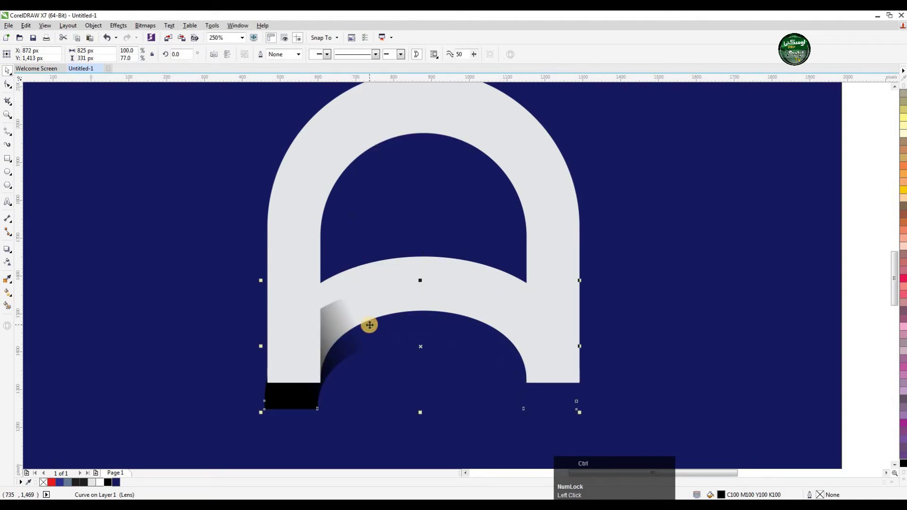
pyautogui.hotkey('ctrl', 'z')
pyautogui.click(26, 25)
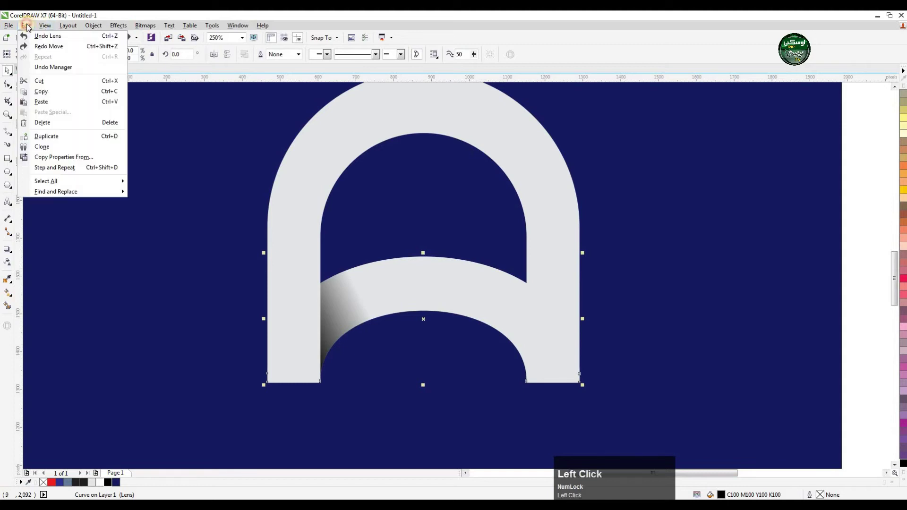
pyautogui.click(40, 97)
pyautogui.moveTo(330, 318); pyautogui.dragTo(334, 318)
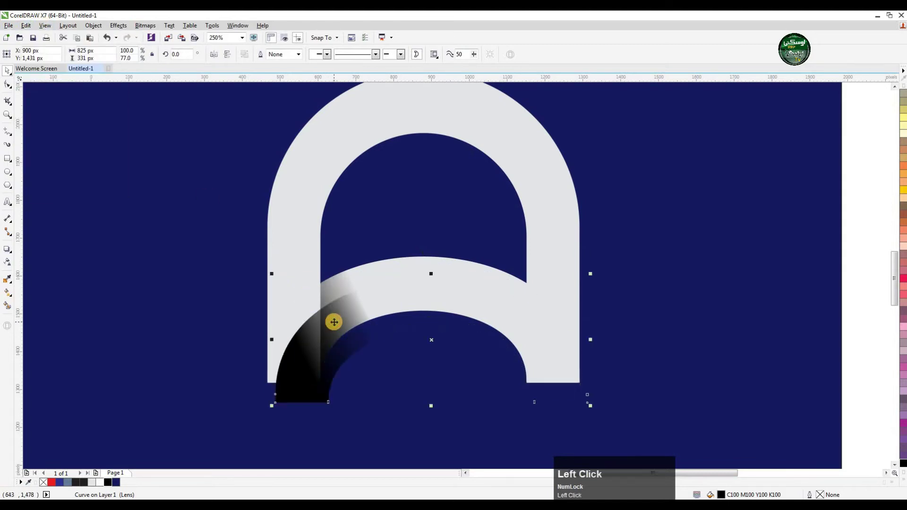
pyautogui.hotkey('ctrl', 'z')
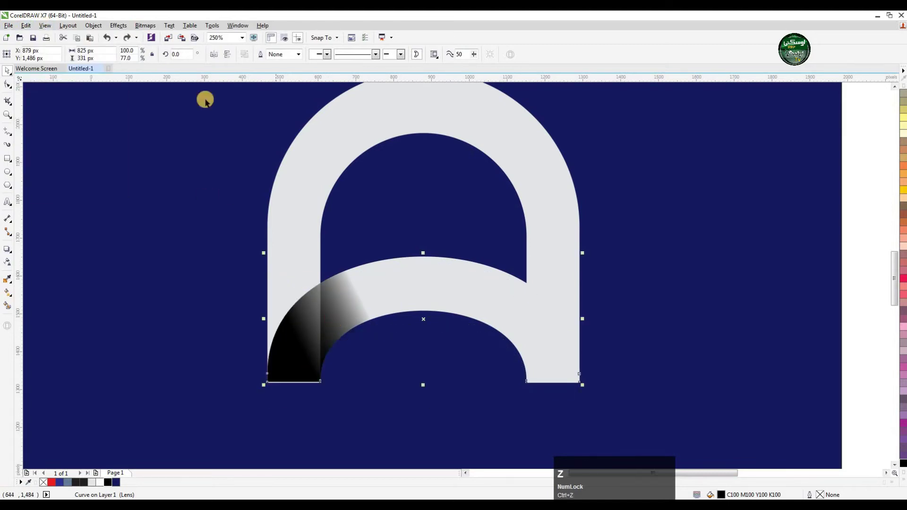
# Mirror the duplicated shadow horizontally onto the right leg and send it one level back, behind the outer arch.
pyautogui.click(214, 55)
pyautogui.click(547, 344)
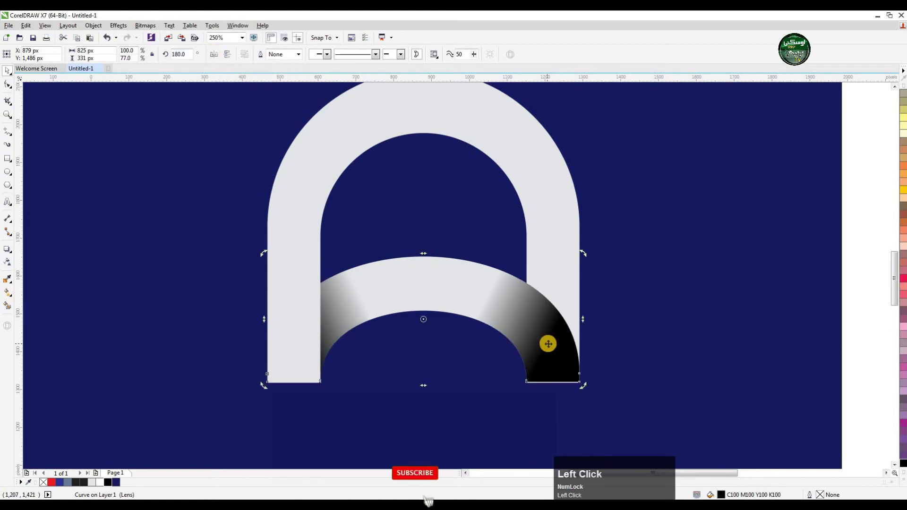
pyautogui.hotkey('ctrl', 'pagedown')
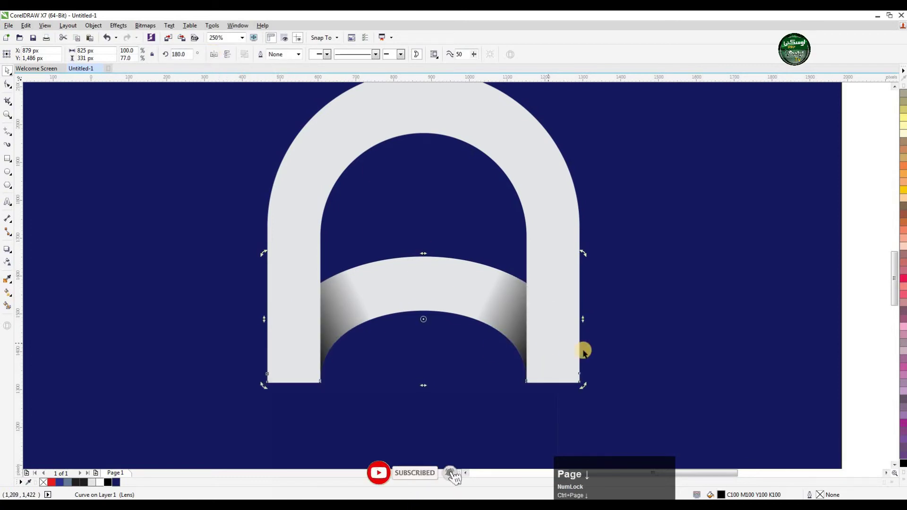
# Recolour the right shadow on the lower band, trying 20% and 50% black before filling it with 70% black.
pyautogui.scroll(-3, 385, 336)
pyautogui.scroll(-1, 385, 337)
pyautogui.scroll(5, 405, 328)
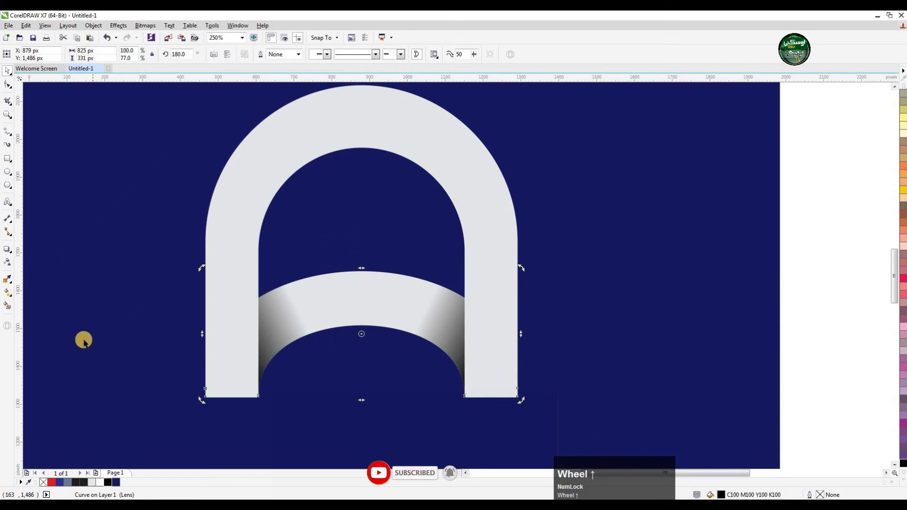
pyautogui.click(903, 473)
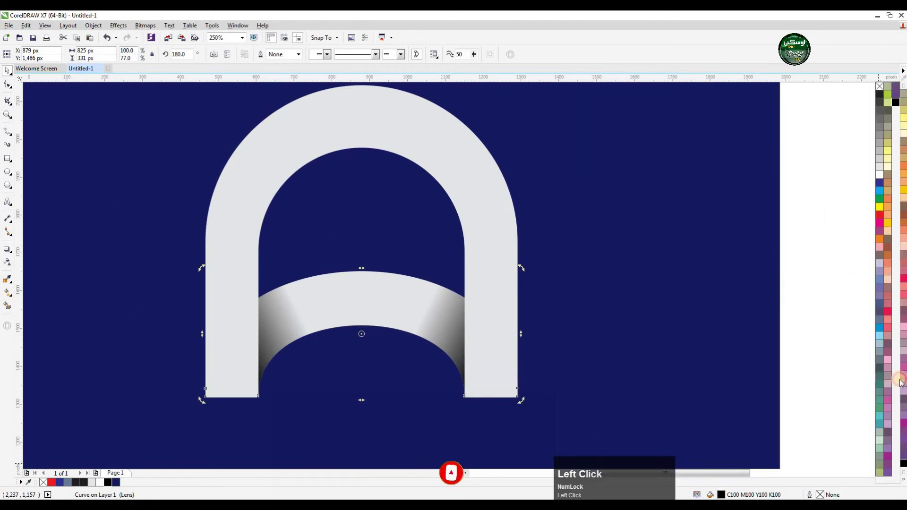
pyautogui.click(880, 161)
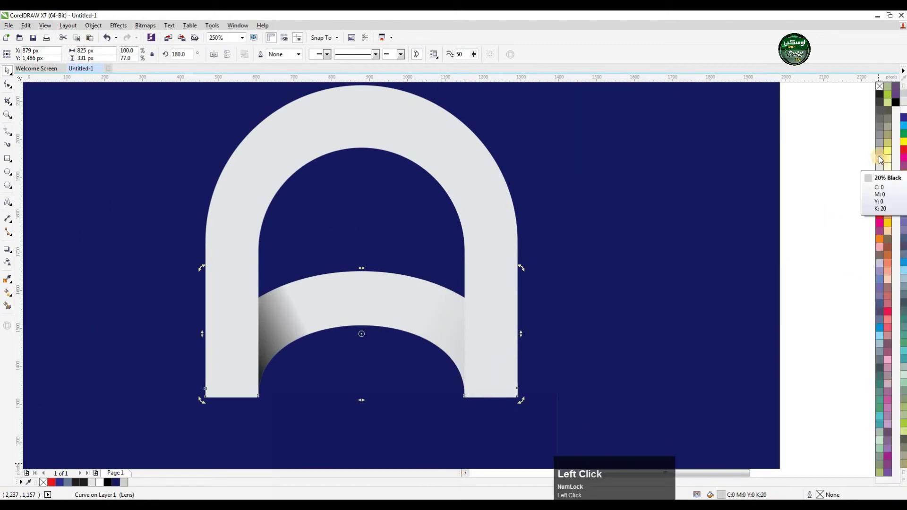
pyautogui.click(878, 135)
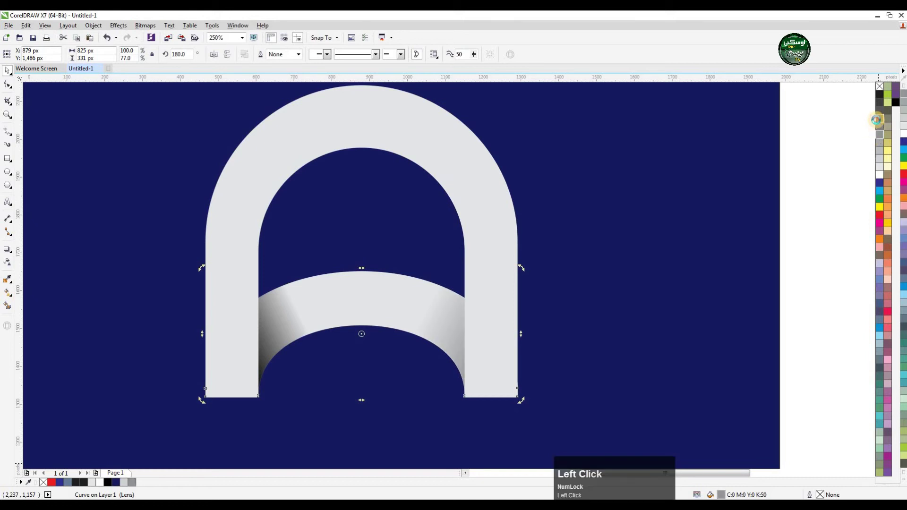
pyautogui.click(876, 120)
# Fill the left shadow on the lower band with the same 70% black and deselect it.
pyautogui.click(285, 326)
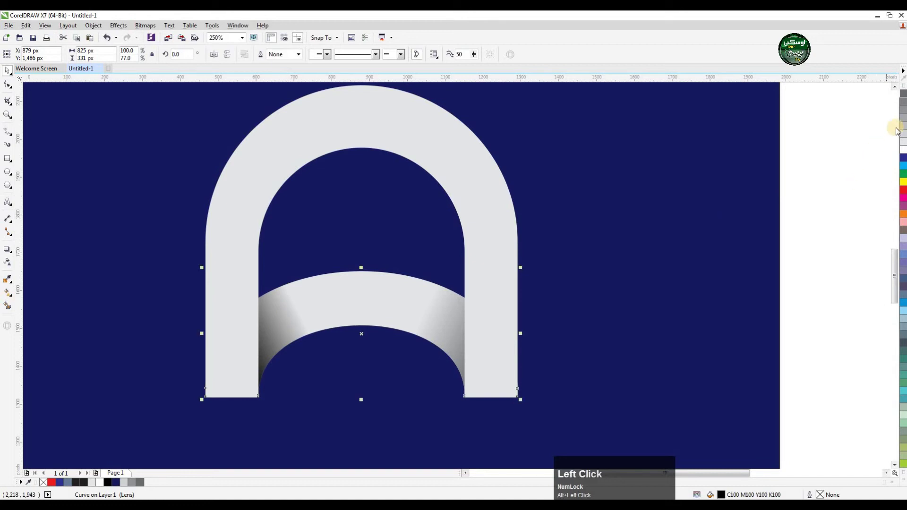
pyautogui.click(144, 483)
pyautogui.click(390, 350)
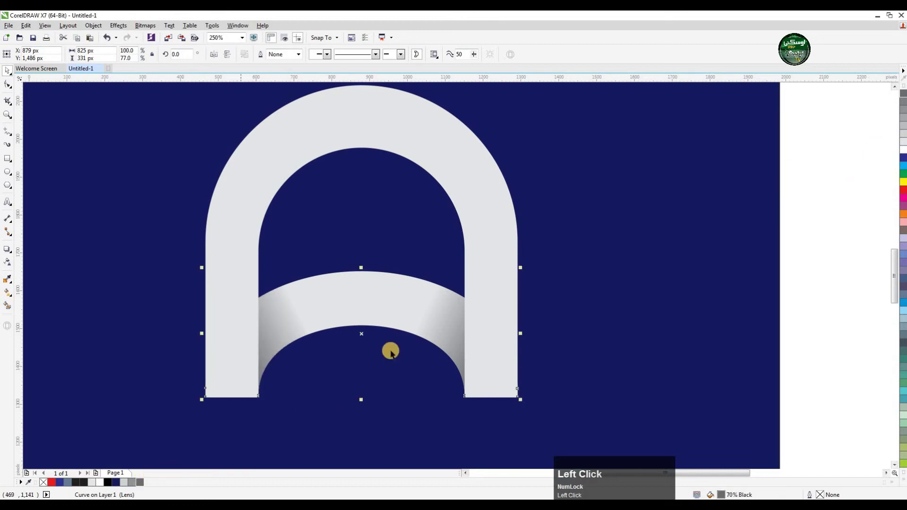
pyautogui.scroll(-2, 434, 326)
pyautogui.click(618, 275)
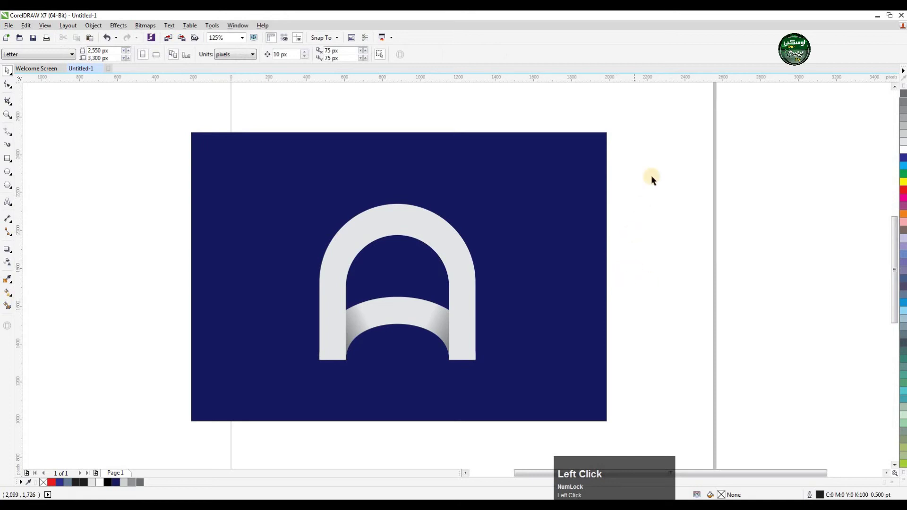
# Select the light grey outer arch and switch to node editing with the Shape tool.
pyautogui.moveTo(658, 159); pyautogui.dragTo(293, 390)
pyautogui.scroll(2, 410, 274)
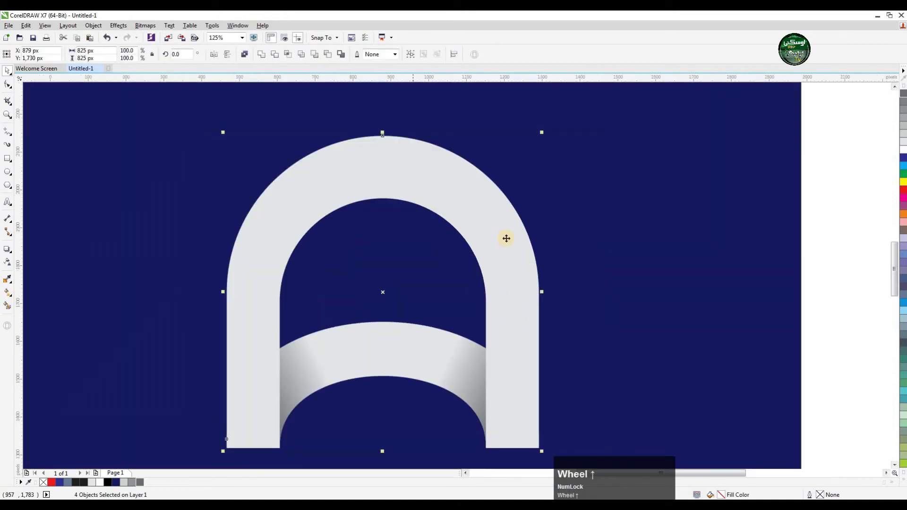
pyautogui.click(433, 190)
pyautogui.press('F10')
pyautogui.click(387, 200)
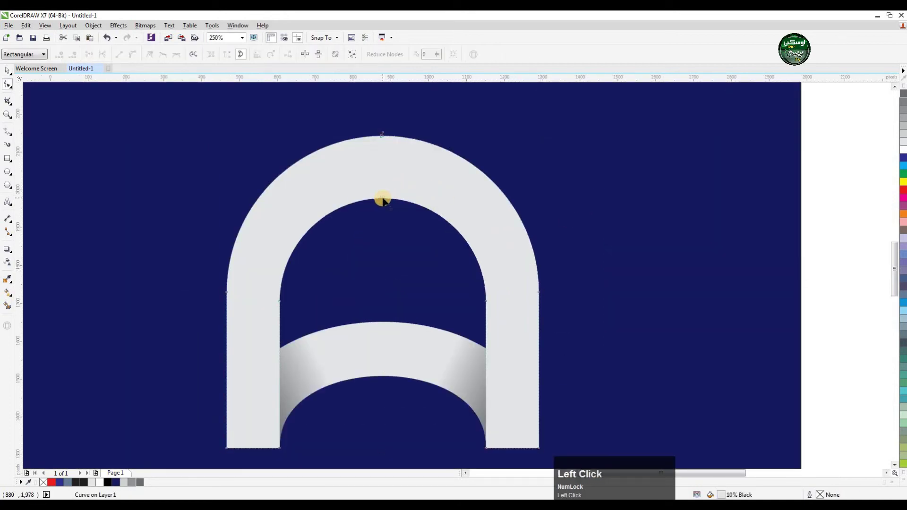
pyautogui.click(379, 198)
pyautogui.doubleClick(383, 199)
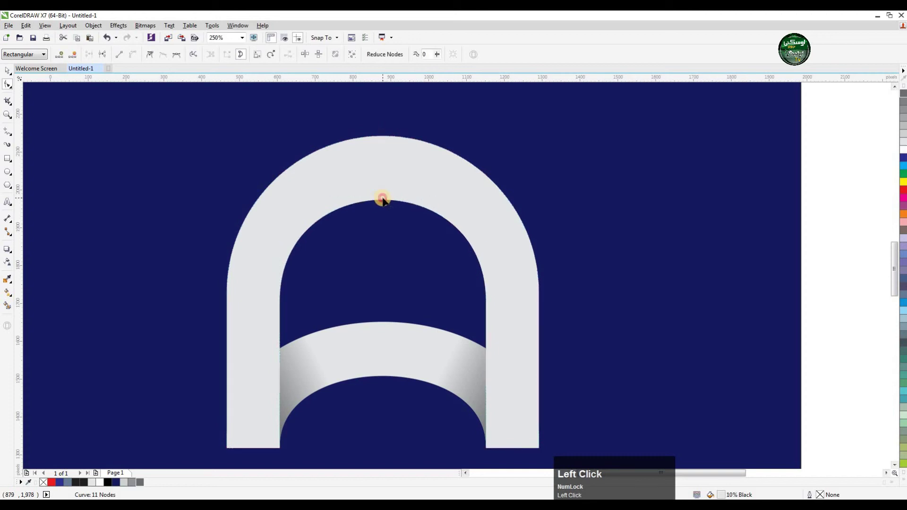
pyautogui.hotkey('ctrl', 'z')
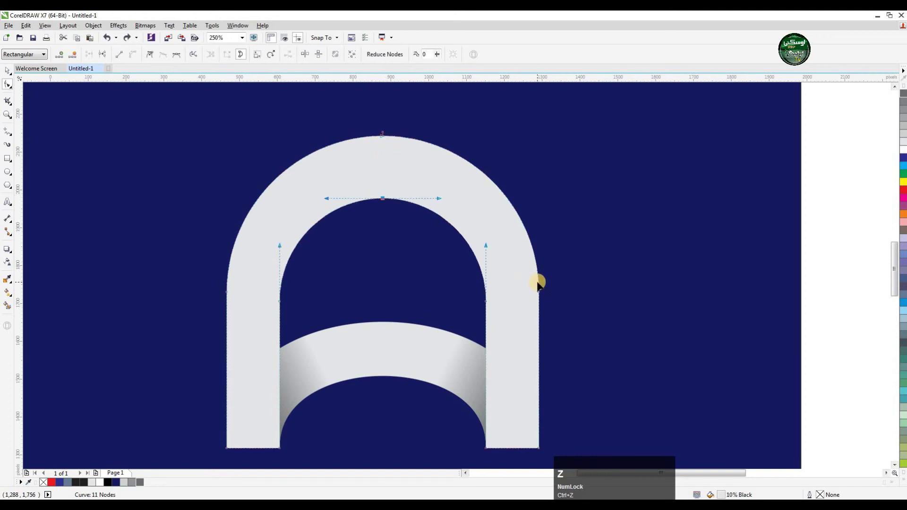
# Delete the right, left and top nodes of the outer arch's inner contour to form a narrower, tapering opening.
pyautogui.doubleClick(486, 304)
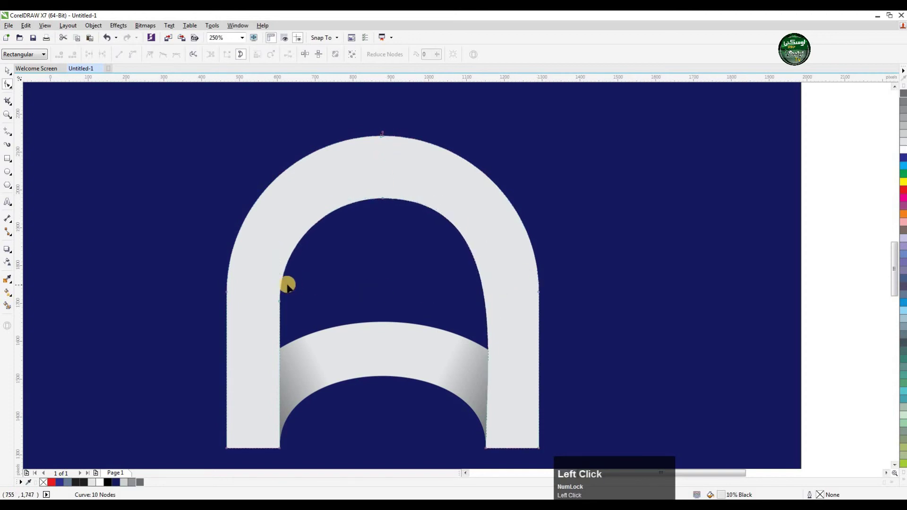
pyautogui.doubleClick(280, 301)
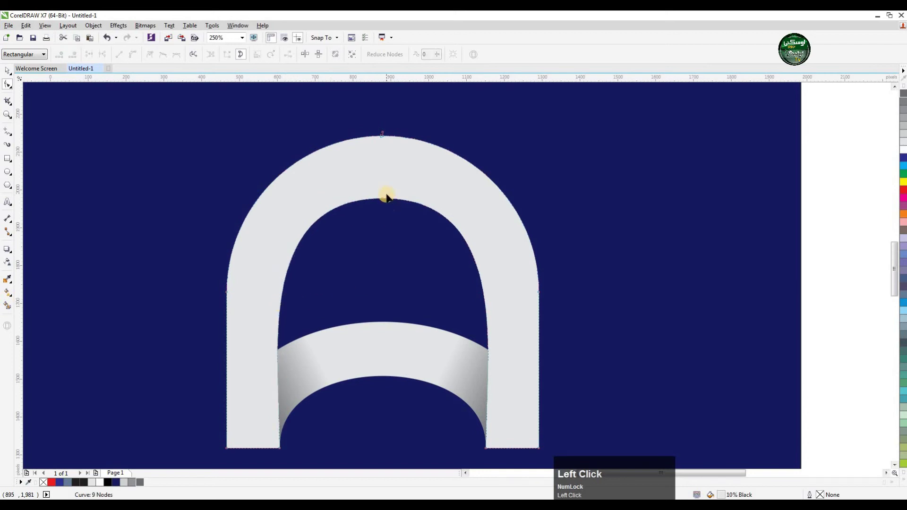
pyautogui.doubleClick(383, 199)
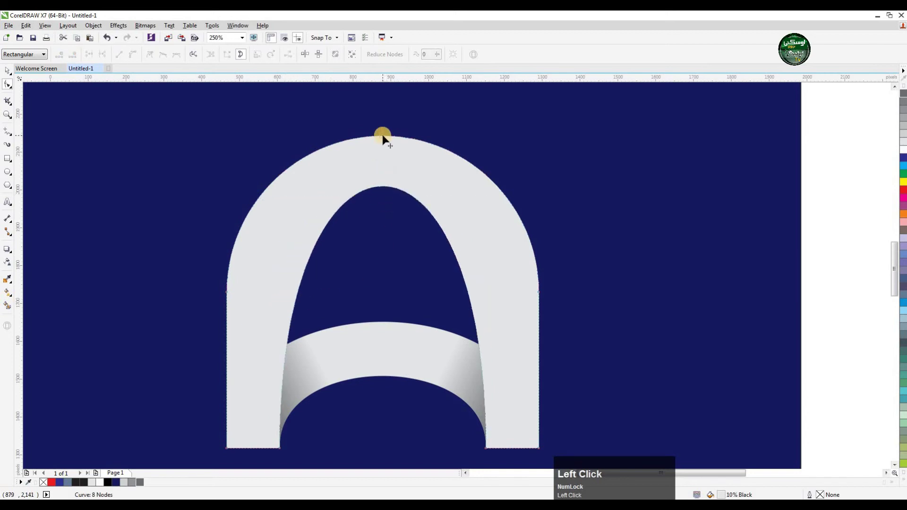
# Delete the top, right shoulder and left shoulder nodes of the arch's outer contour to form a tapered dome.
pyautogui.doubleClick(383, 136)
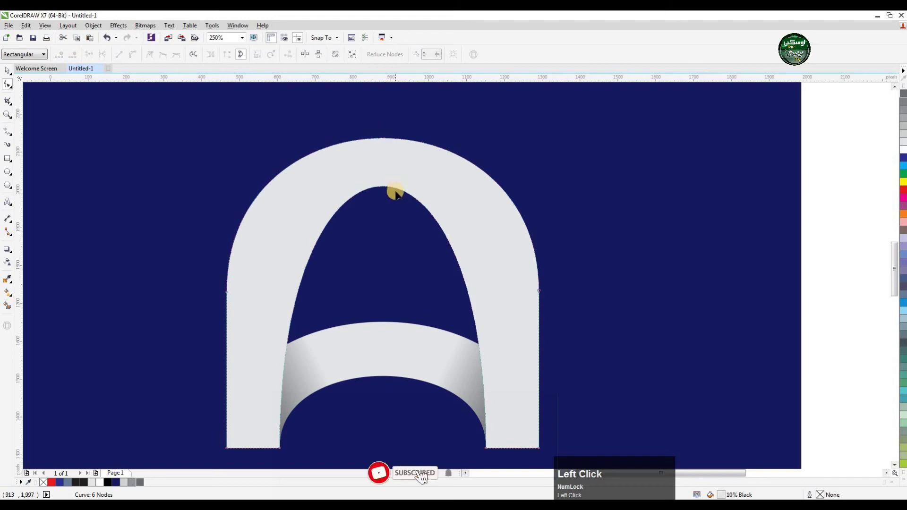
pyautogui.scroll(-1, 390, 184)
pyautogui.scroll(3, 391, 192)
pyautogui.scroll(-1, 396, 224)
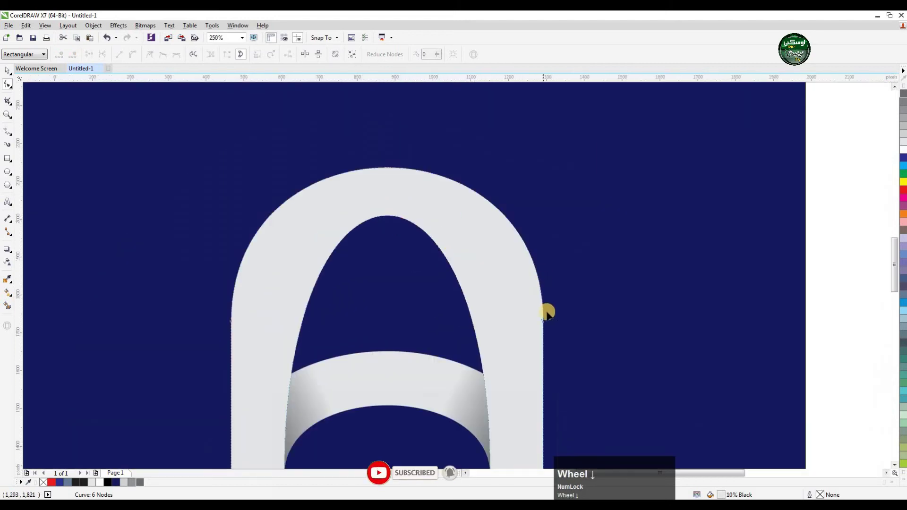
pyautogui.doubleClick(543, 319)
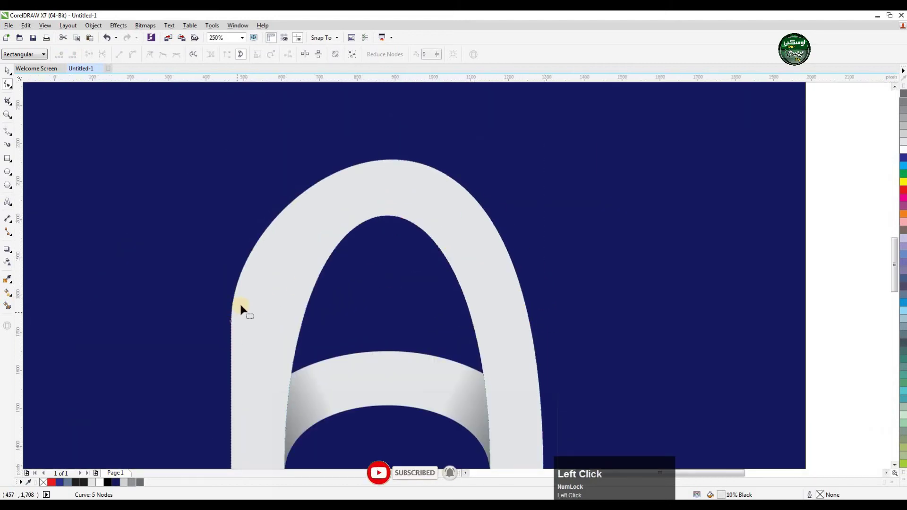
pyautogui.scroll(-1, 442, 230)
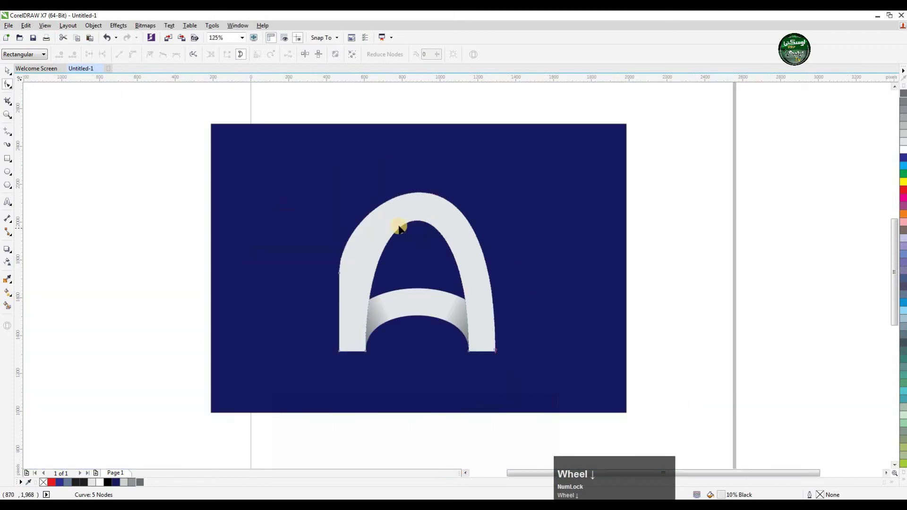
pyautogui.scroll(1, 399, 229)
pyautogui.click(341, 321)
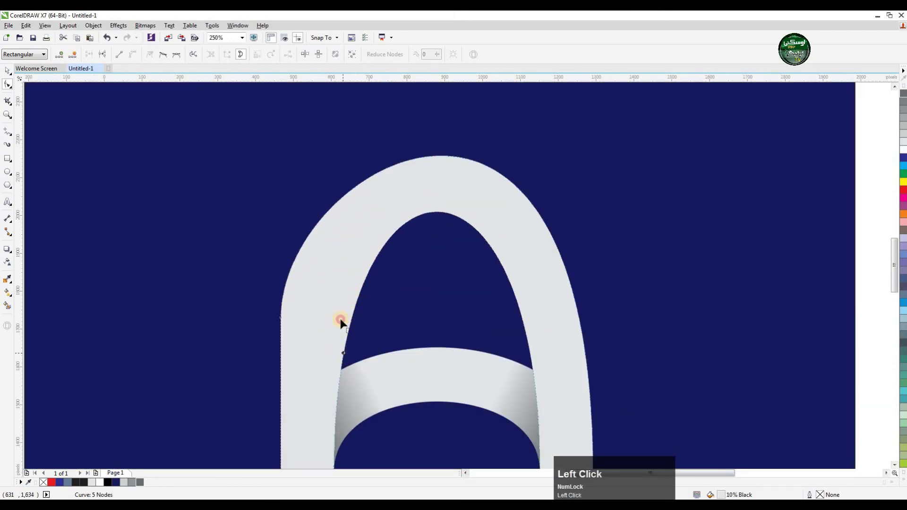
pyautogui.click(279, 319)
pyautogui.scroll(-1, 526, 221)
pyautogui.scroll(-1, 528, 221)
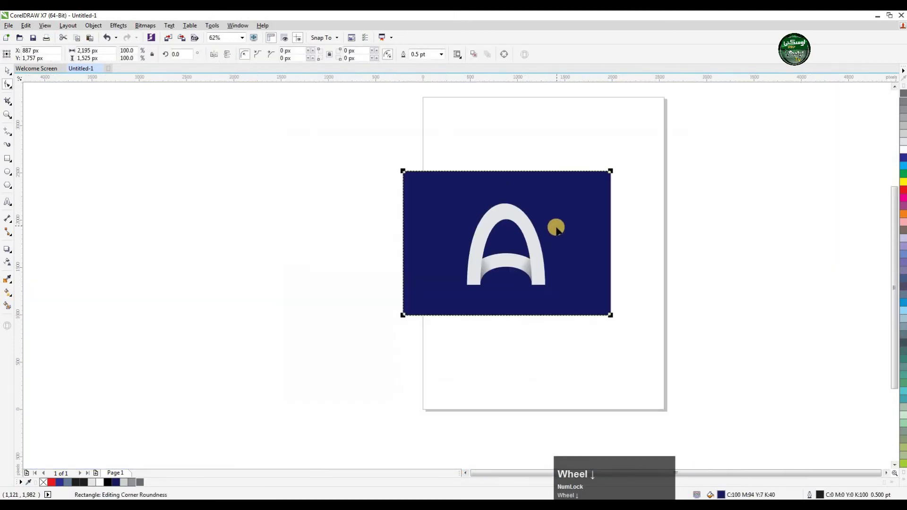
# Nudge the crown of the arch's inner curve slightly to the right, then deselect the arch.
pyautogui.scroll(1, 549, 229)
pyautogui.scroll(1, 549, 229)
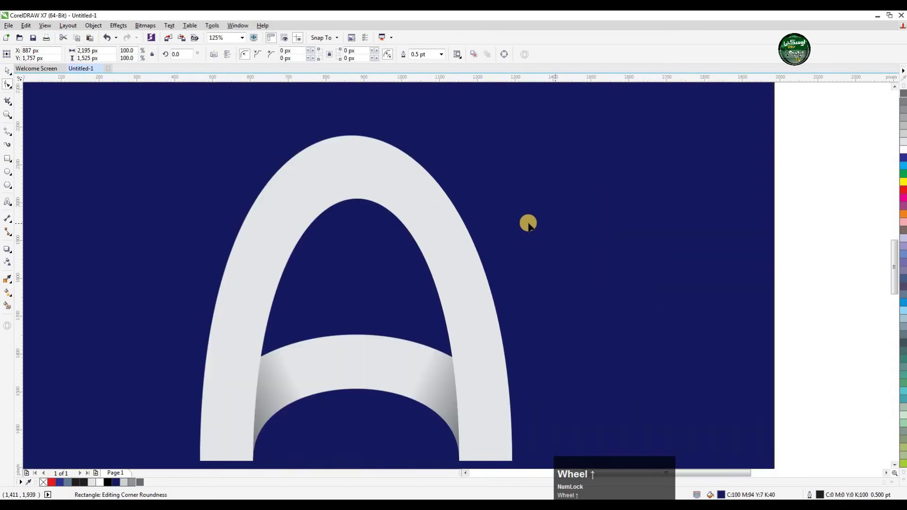
pyautogui.click(350, 201)
pyautogui.moveTo(348, 201); pyautogui.dragTo(352, 201)
pyautogui.scroll(-1, 388, 214)
pyautogui.click(6, 72)
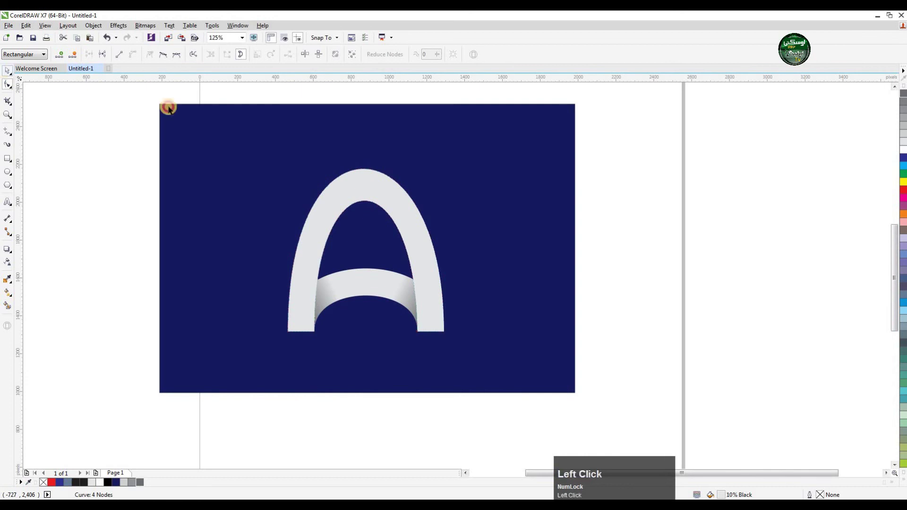
pyautogui.click(362, 202)
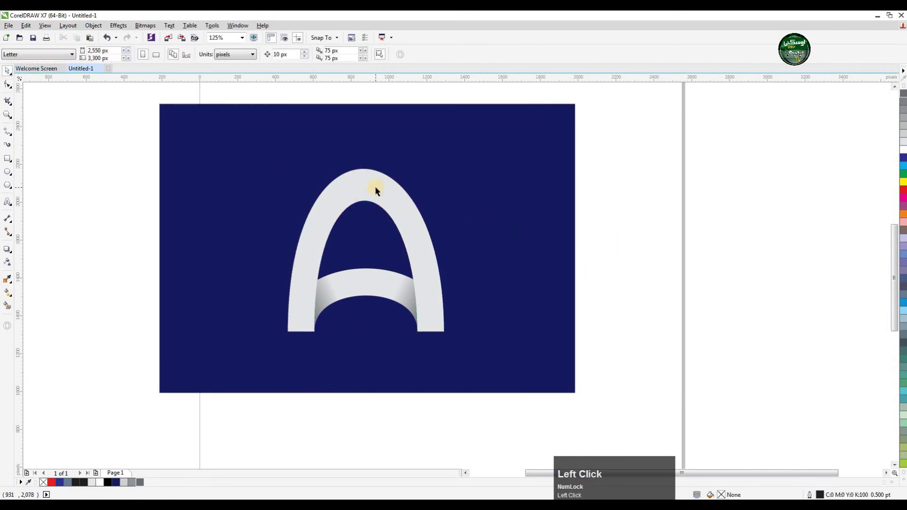
# Pull the crown of the arch's inner curve slightly upward to thin the band at its peak, and deselect it.
pyautogui.scroll(1, 375, 186)
pyautogui.click(353, 210)
pyautogui.scroll(1, 356, 215)
pyautogui.doubleClick(355, 215)
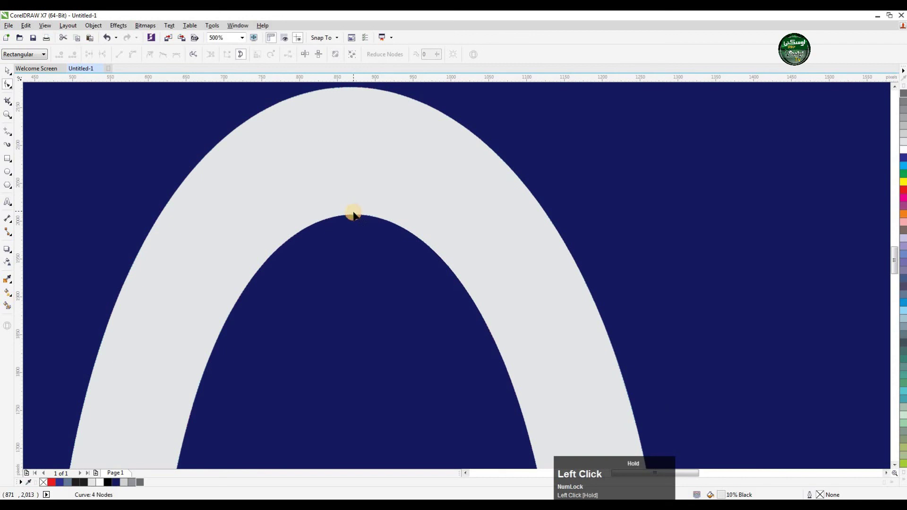
pyautogui.moveTo(355, 215); pyautogui.dragTo(355, 203)
pyautogui.scroll(-2, 381, 173)
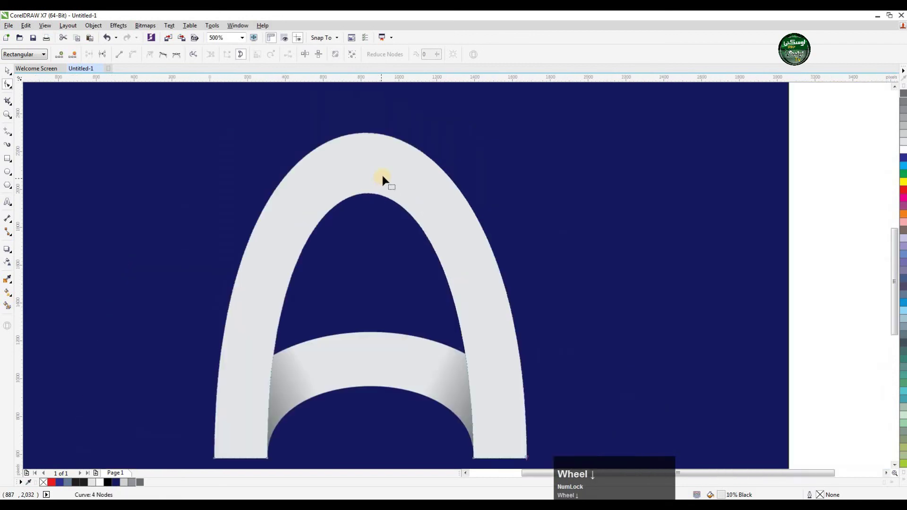
pyautogui.scroll(-1, 399, 150)
pyautogui.scroll(2, 425, 146)
pyautogui.scroll(-1, 417, 162)
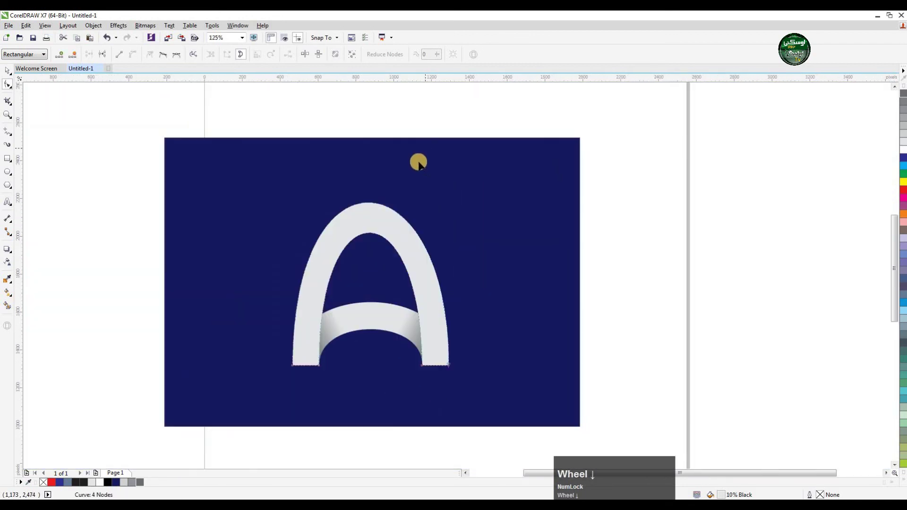
pyautogui.click(8, 72)
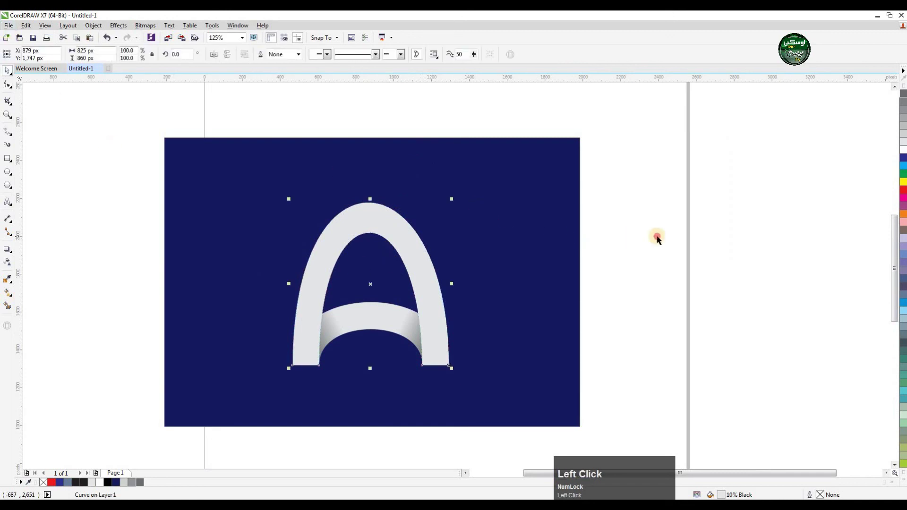
pyautogui.click(595, 200)
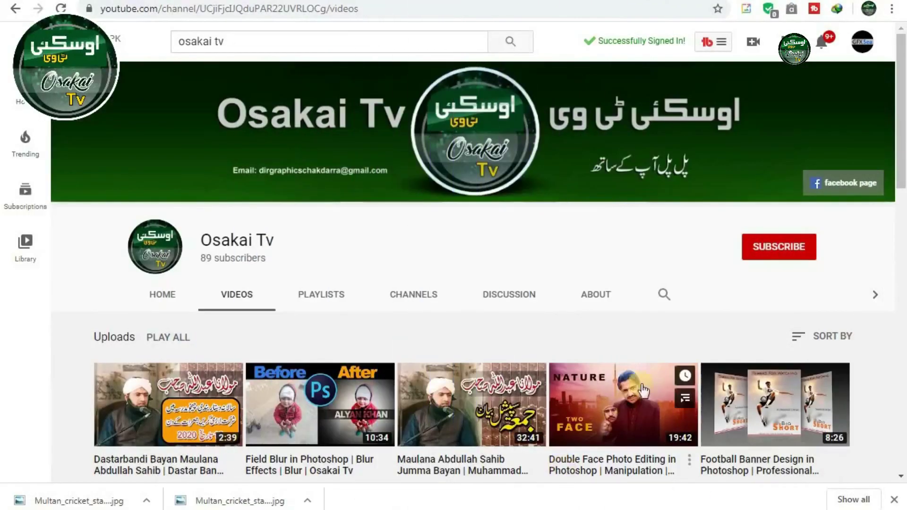
# Switch to the browser, subscribe to the Osakai Tv YouTube channel and set its notifications to All.
pyautogui.click(763, 248)
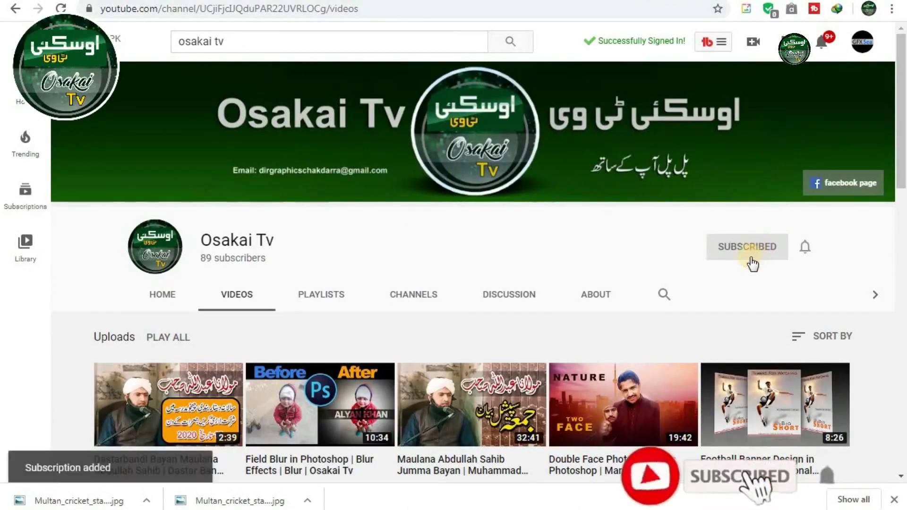
pyautogui.click(805, 247)
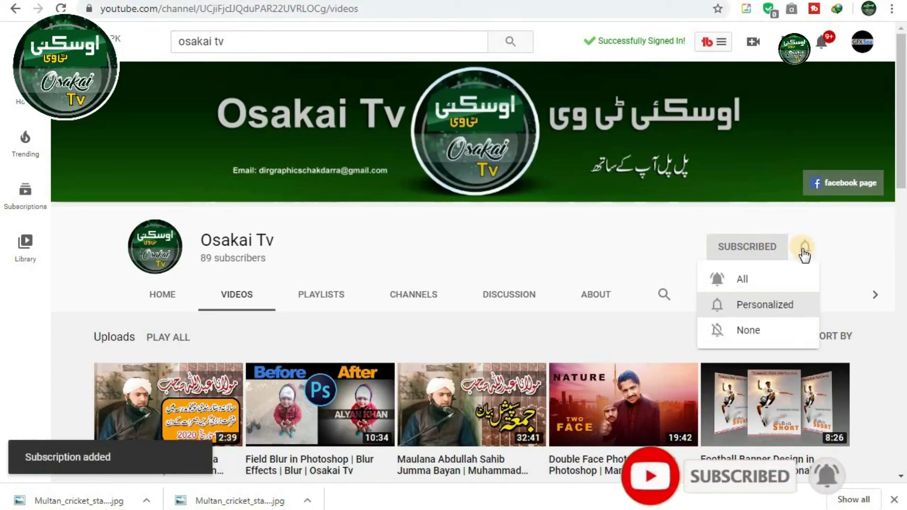
pyautogui.click(743, 281)
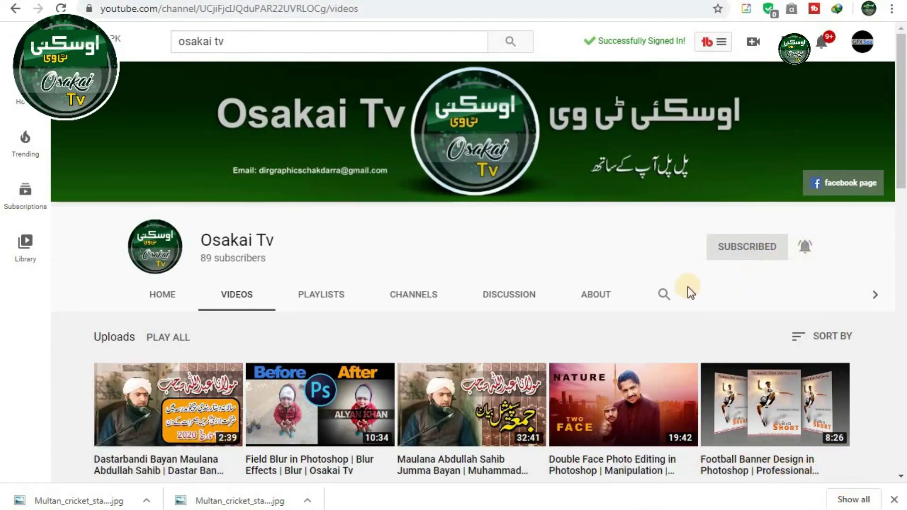